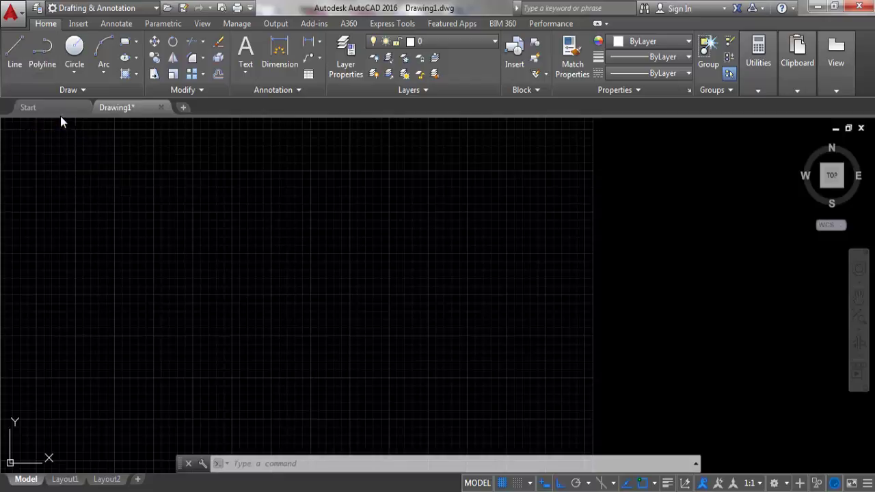
Step: Start a line at a picked point and draw a 10' horizontal first segment
click(11, 55)
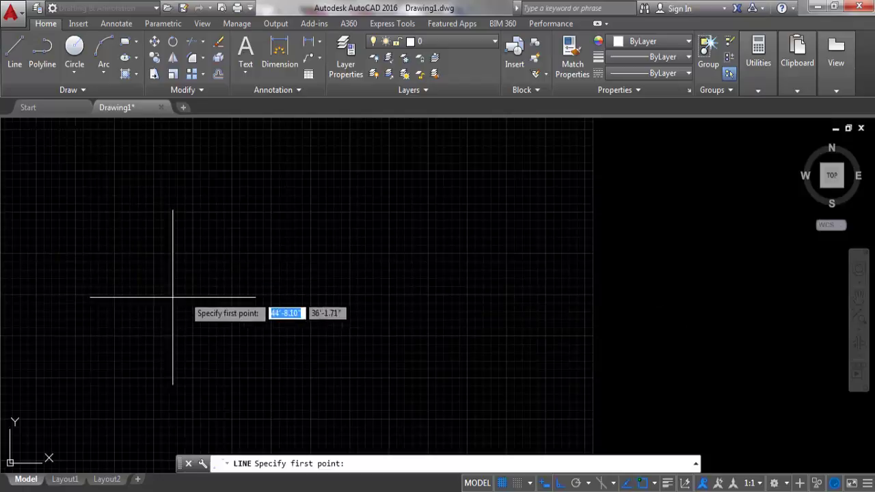
click(108, 273)
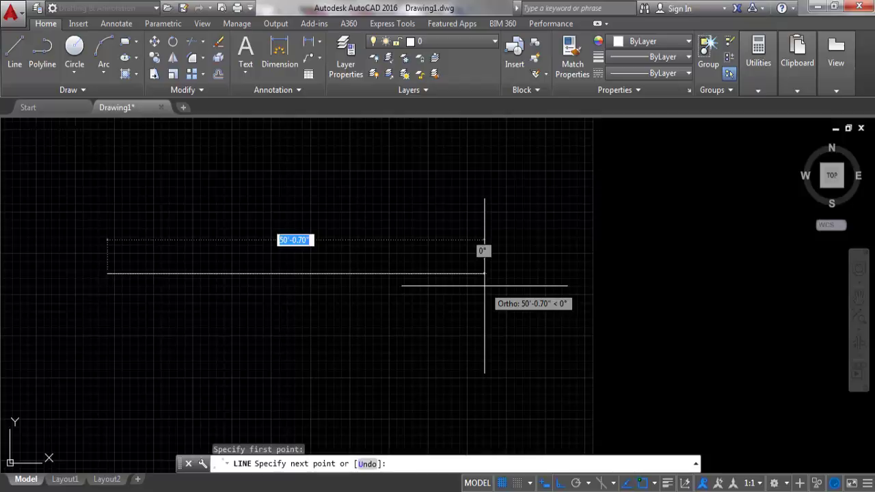
text(10')
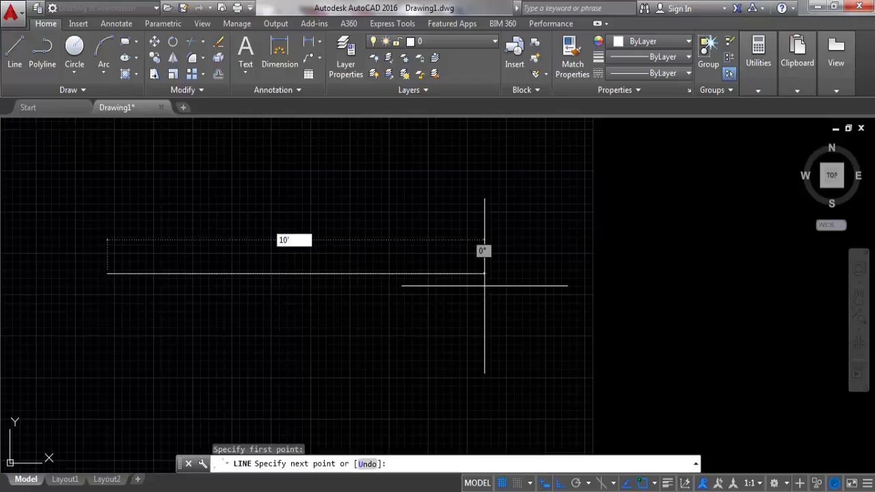
key(Return)
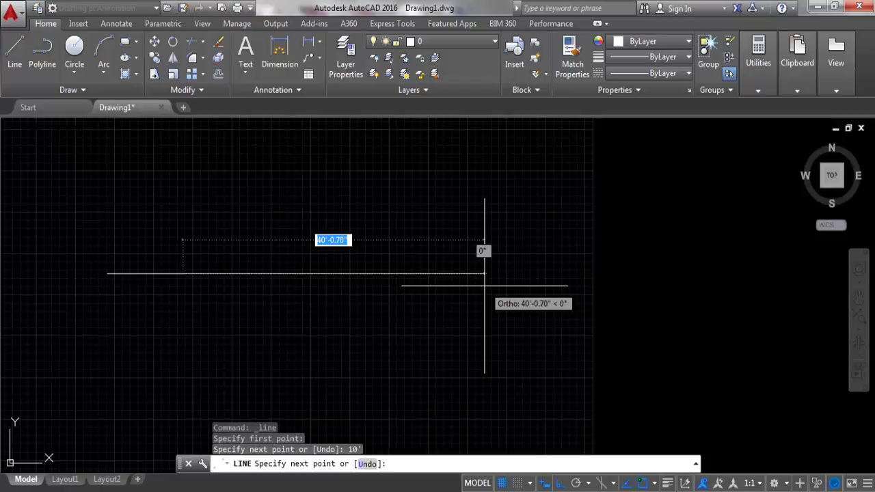
Step: Add an 8' vertical side and a 10' leftward side, then close the rectangle with C
scroll(383, 294, down, 2)
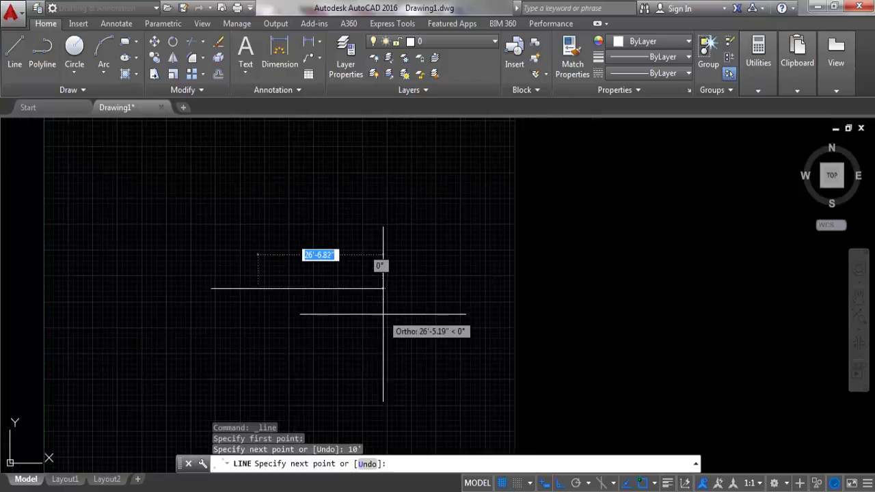
scroll(253, 307, up, 2)
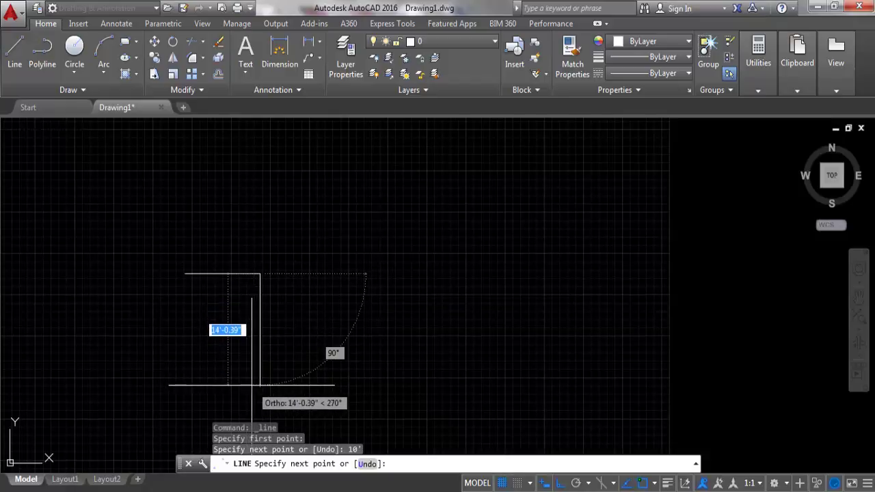
text(8)
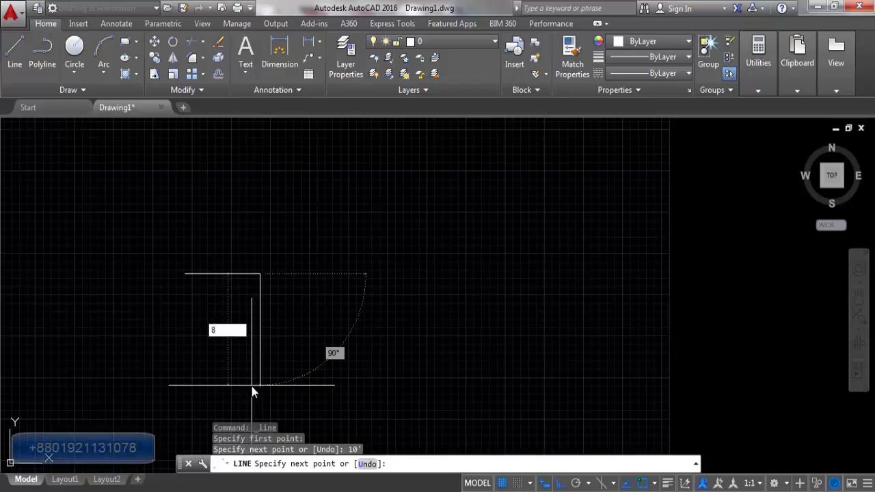
text(')
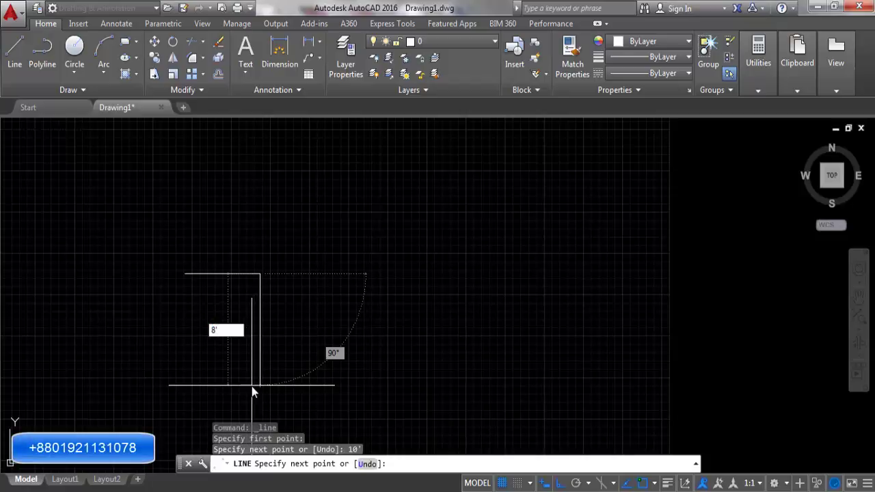
key(Return)
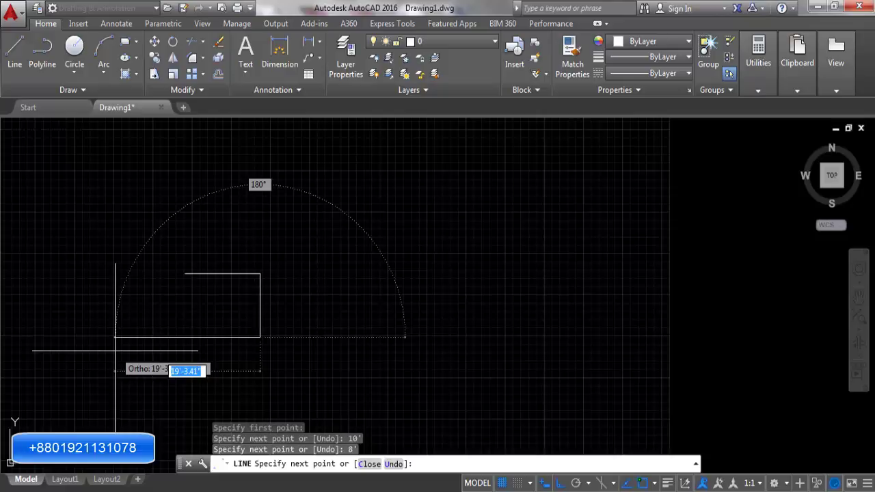
text(10)
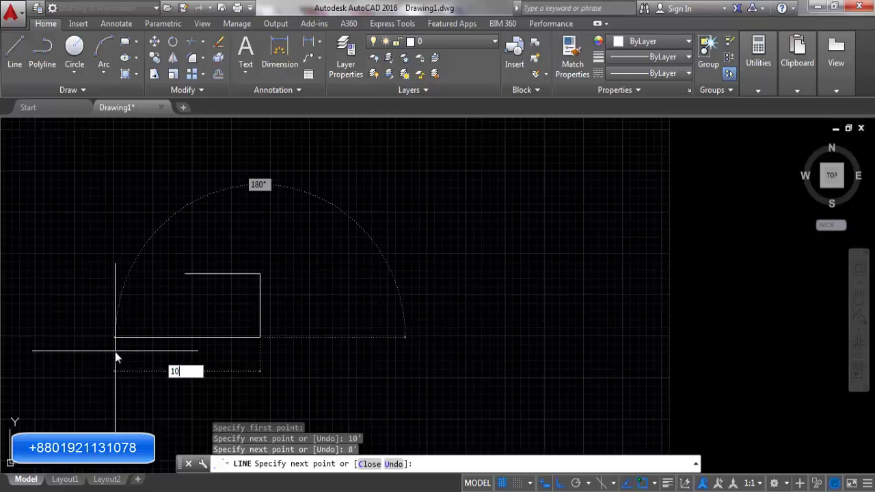
text(')
key(Return)
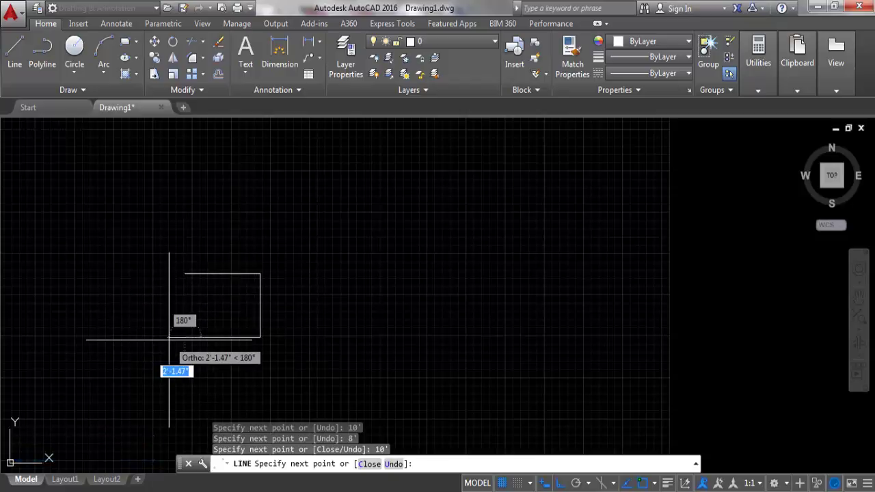
scroll(198, 328, up, 4)
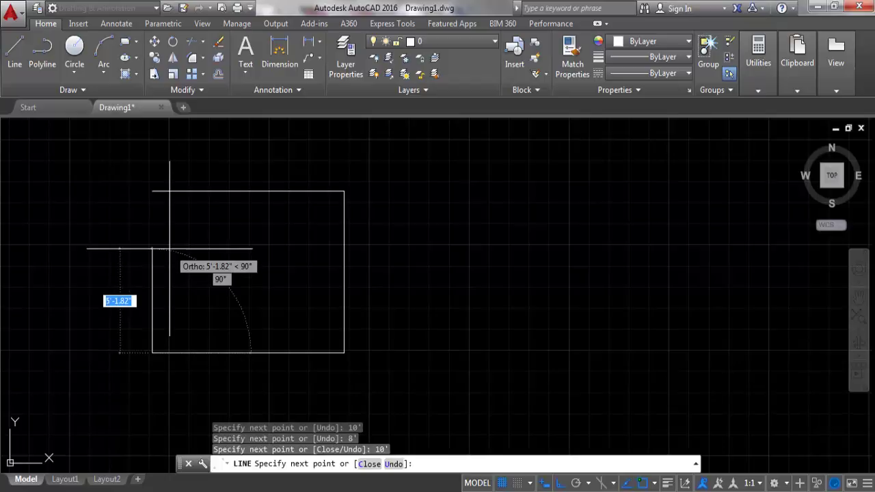
text(c)
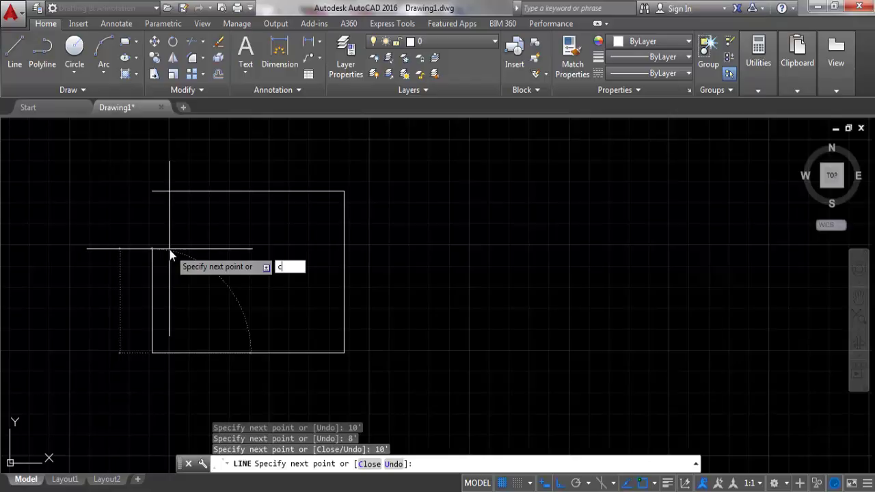
key(Return)
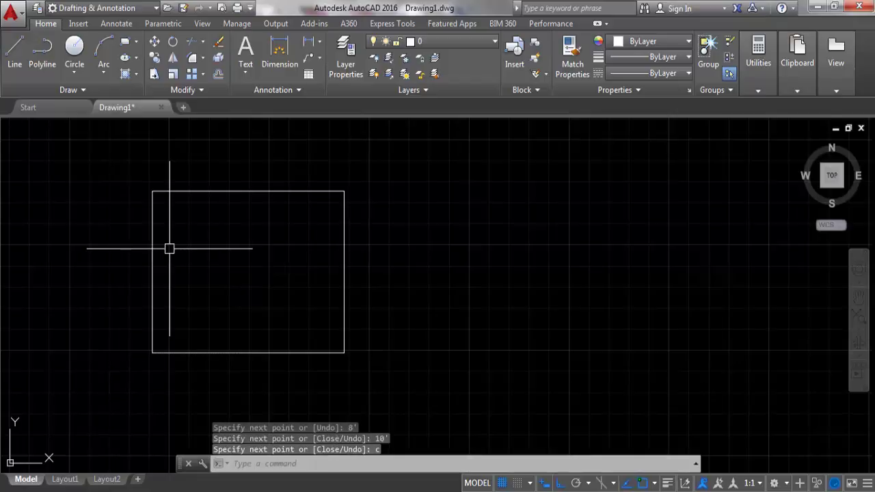
Step: Start a new line right of the rectangle with the L alias and draw a 12' bottom edge
scroll(77, 299, down, 2)
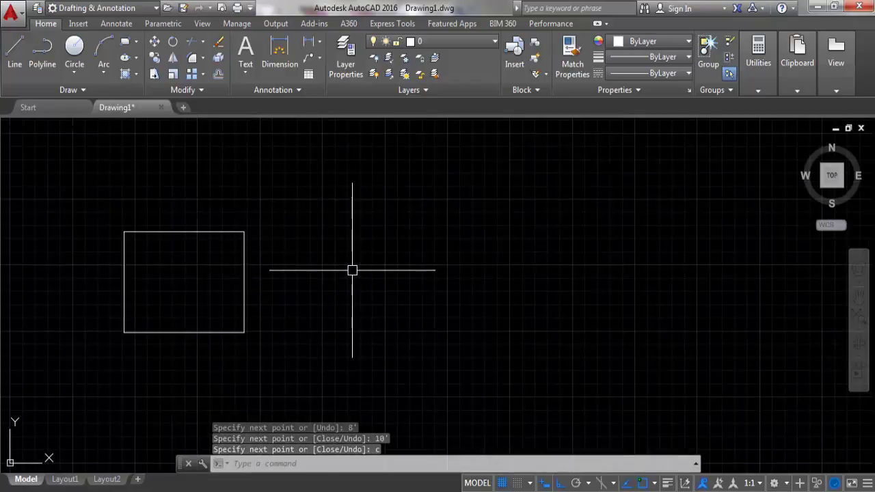
scroll(307, 268, up, 2)
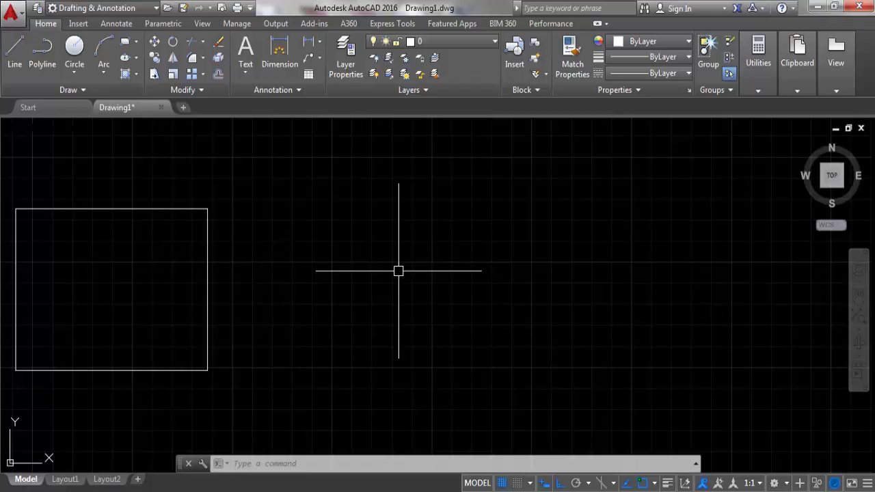
text(L)
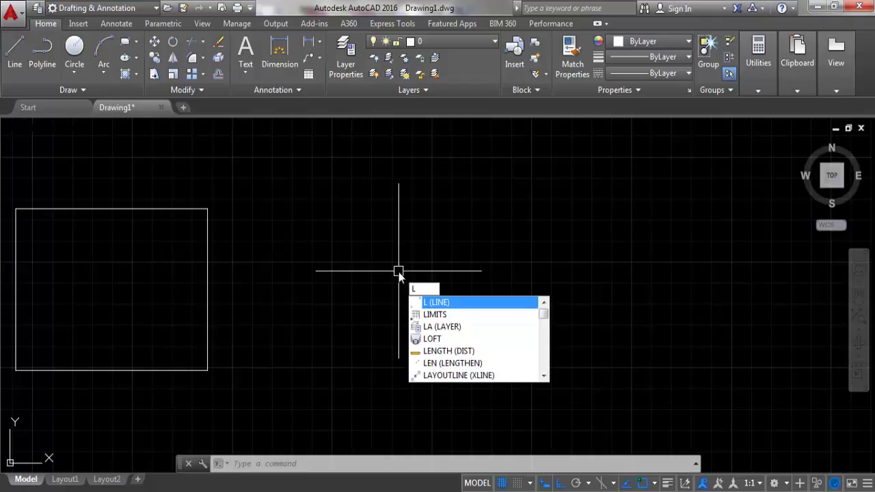
key(Return)
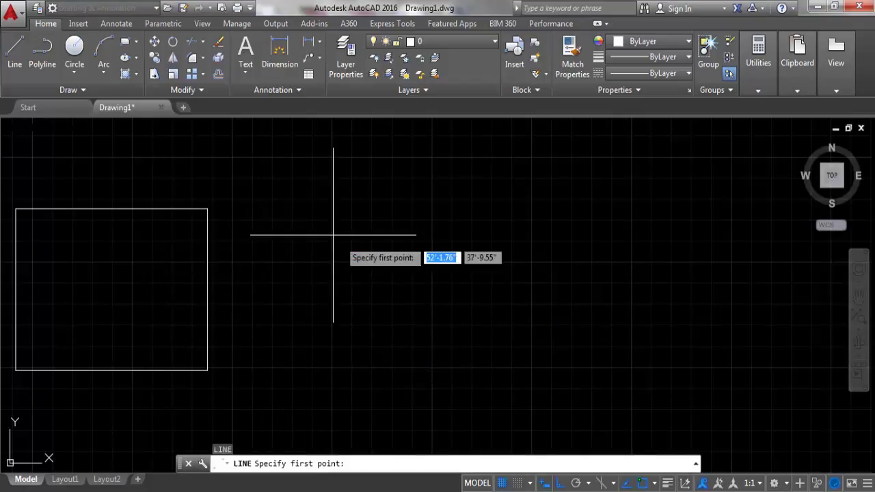
click(290, 358)
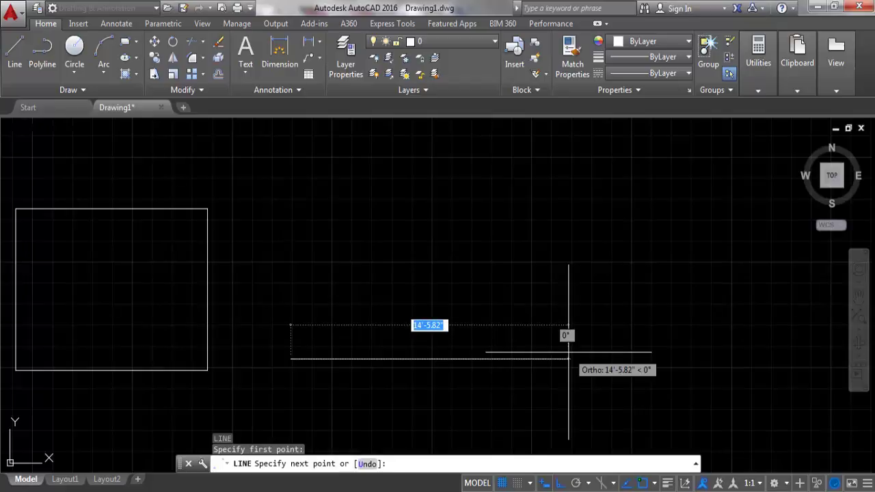
text(12)
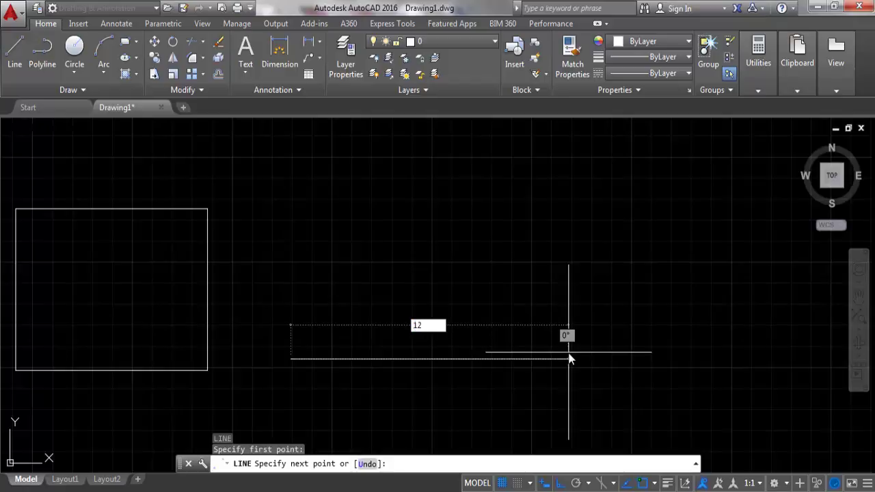
text(')
key(Return)
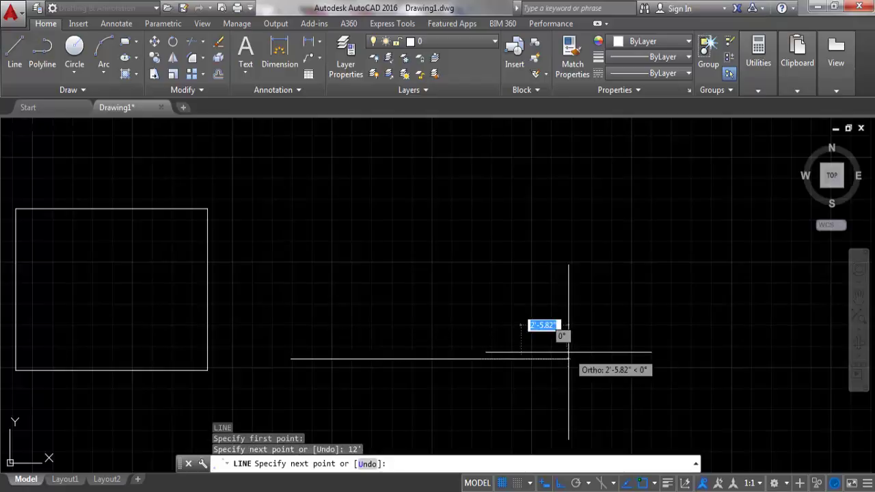
Step: Draw the 12' vertical and 12' leftward sides, then undo the extra 12' closing side
text(12)
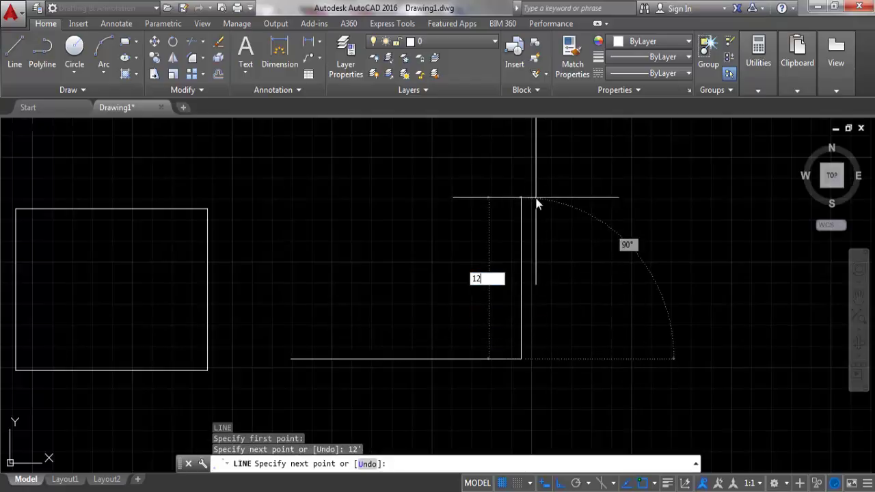
text(')
key(Return)
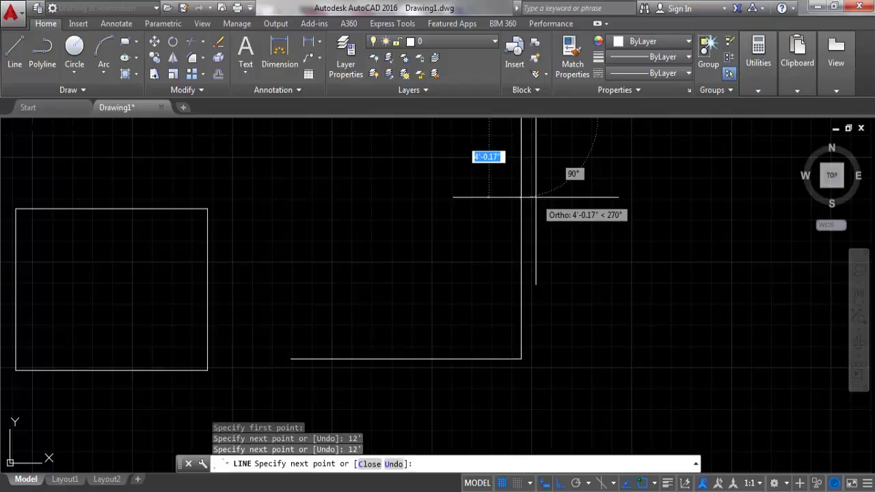
scroll(578, 333, down, 4)
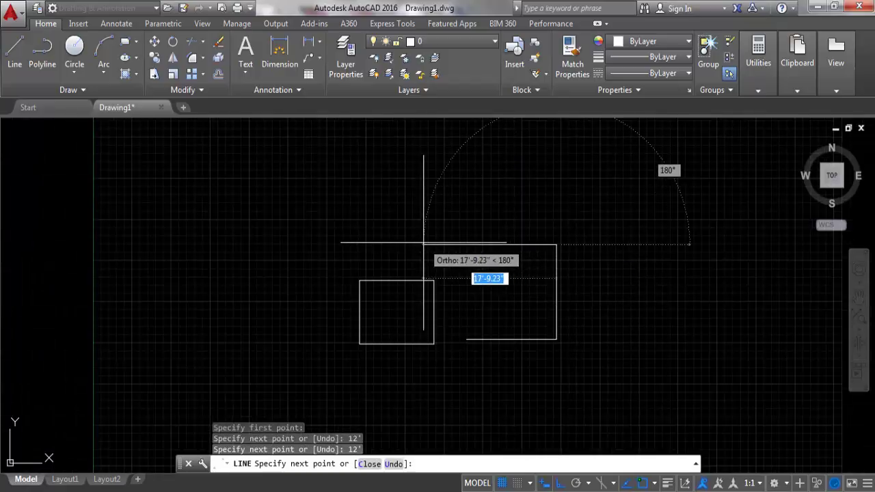
text(12)
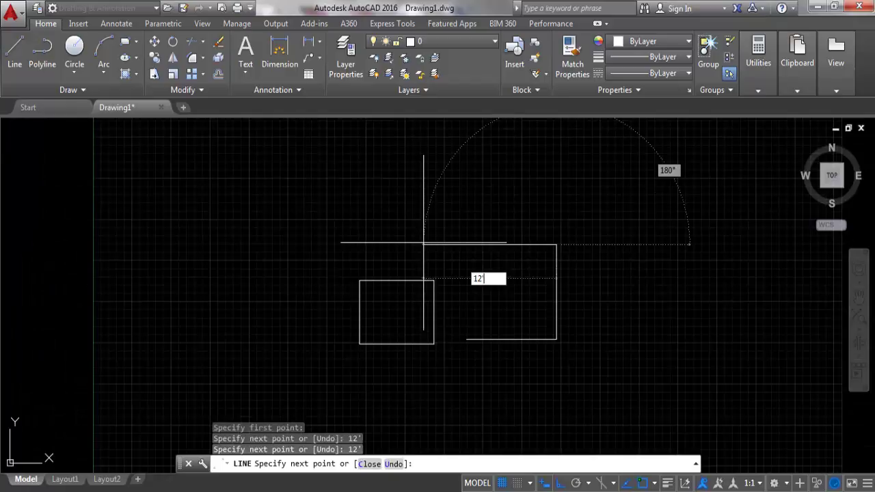
text(')
key(Return)
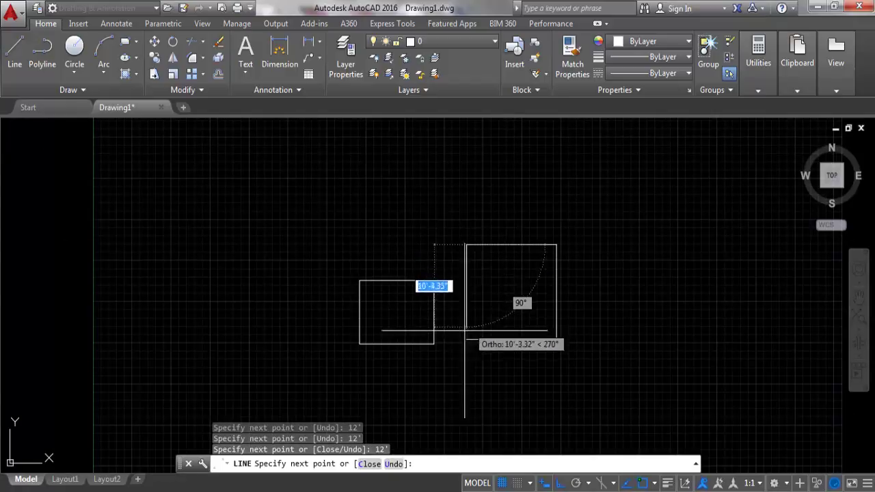
scroll(460, 340, up, 2)
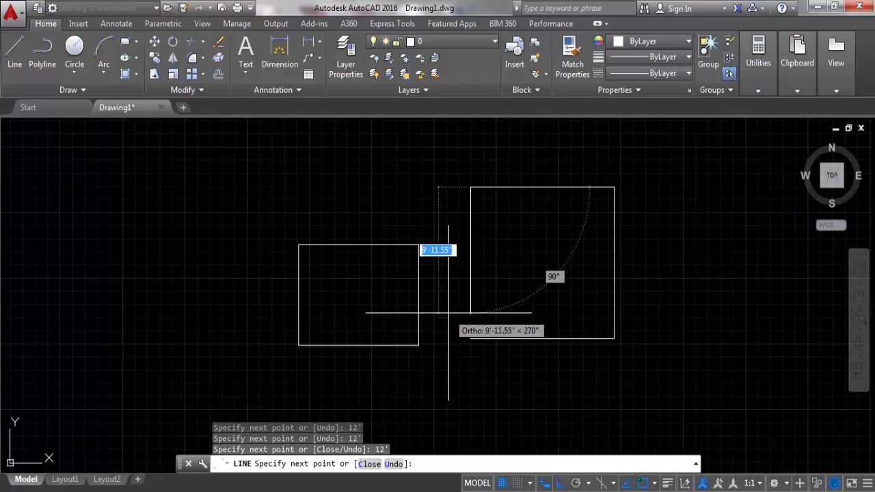
text(12')
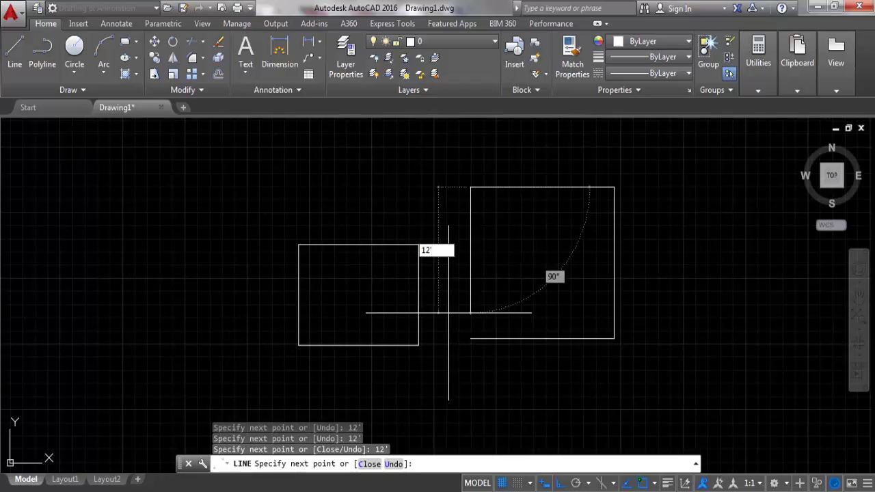
key(Return)
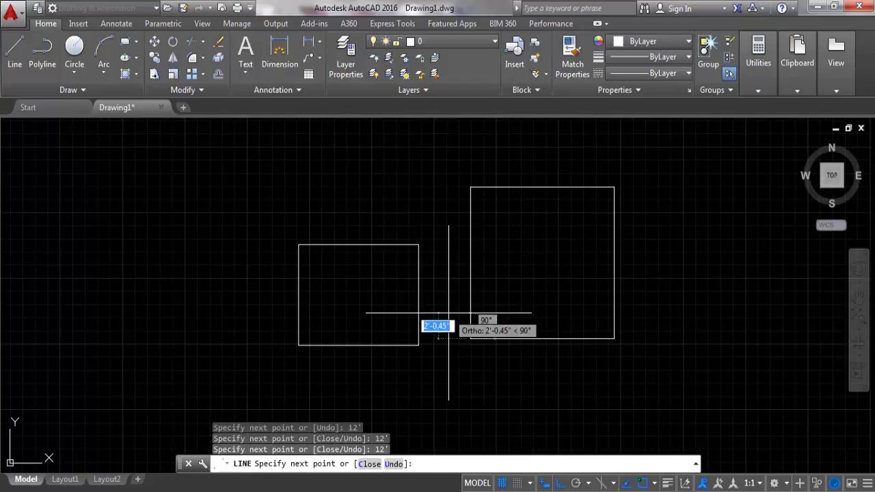
scroll(387, 341, up, 3)
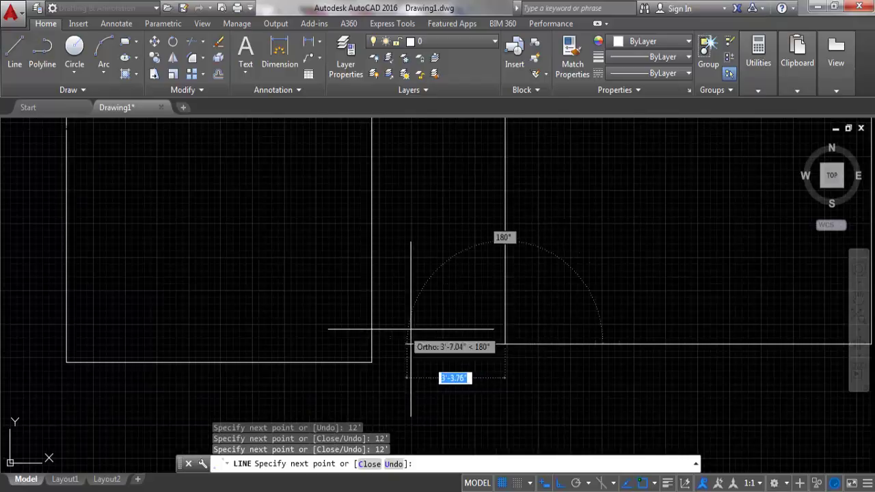
scroll(272, 370, down, 2)
scroll(428, 376, up, 1)
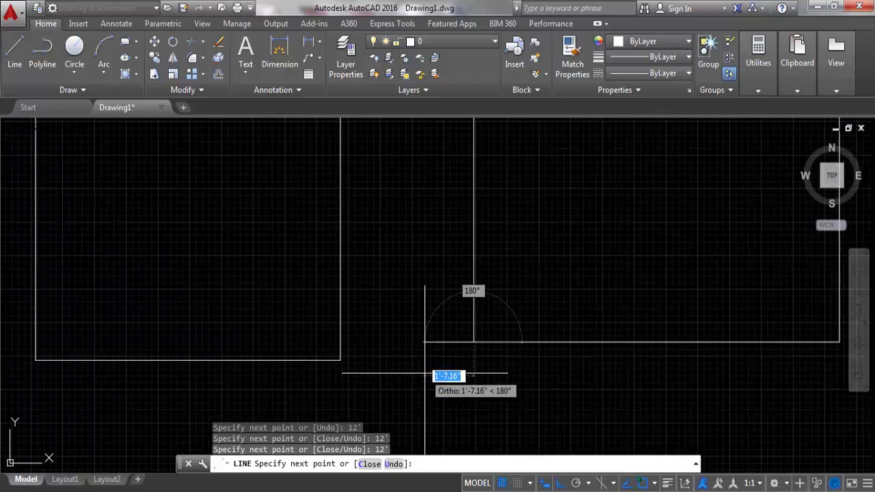
scroll(432, 359, down, 4)
scroll(397, 336, up, 2)
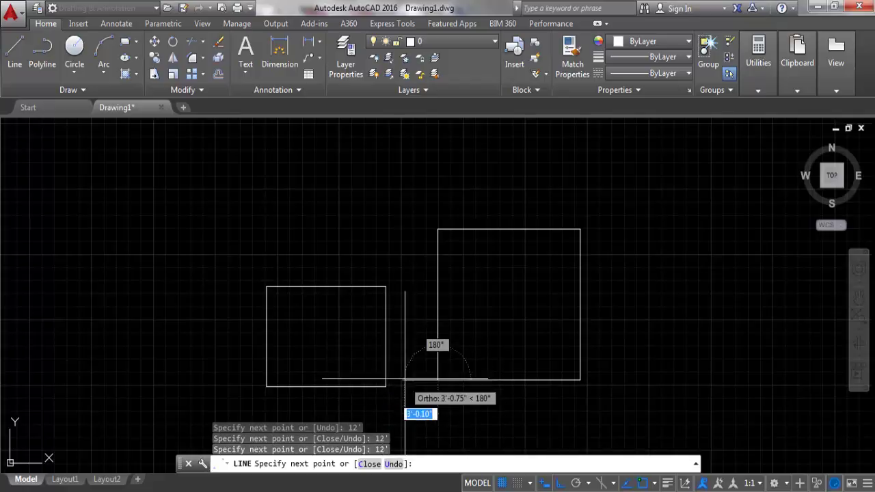
text(u)
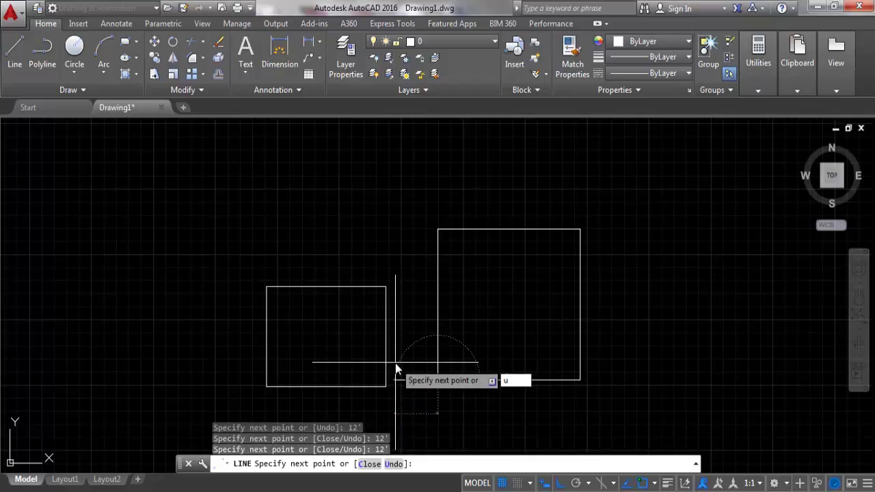
key(Return)
scroll(443, 270, up, 2)
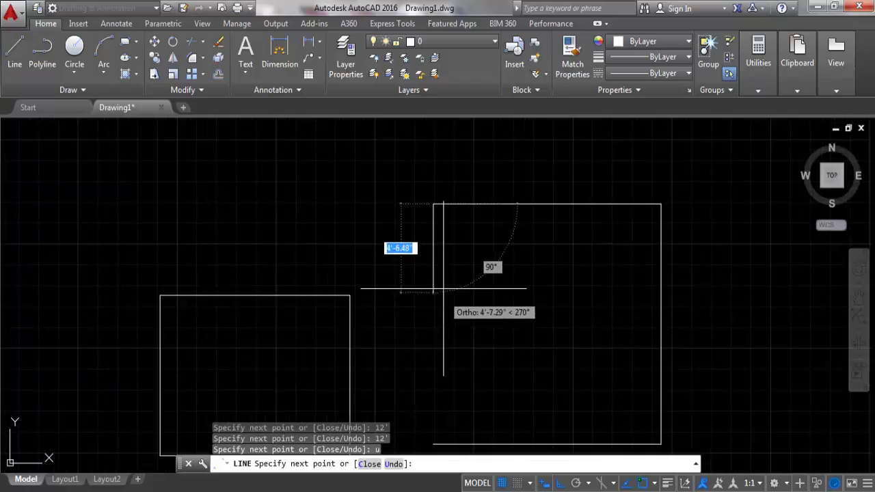
scroll(435, 287, down, 2)
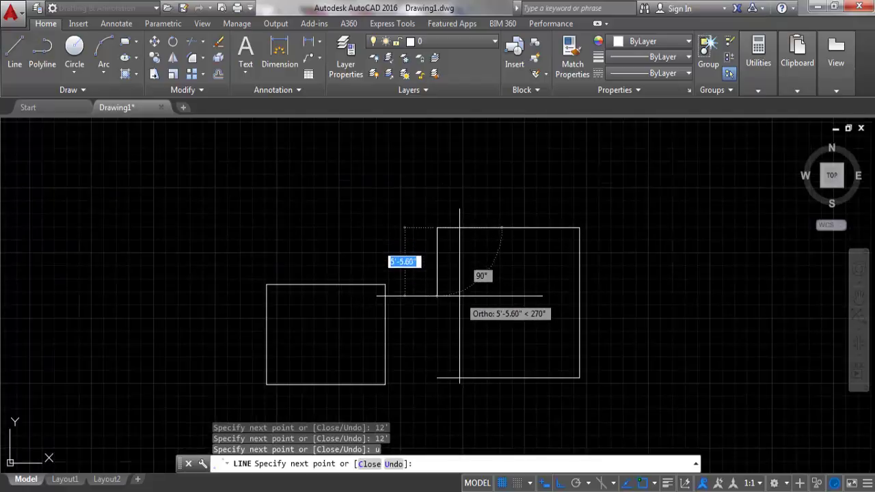
Step: Draw a 5' side and the 2' by 2' notch segments, then close the outline with C
text(5')
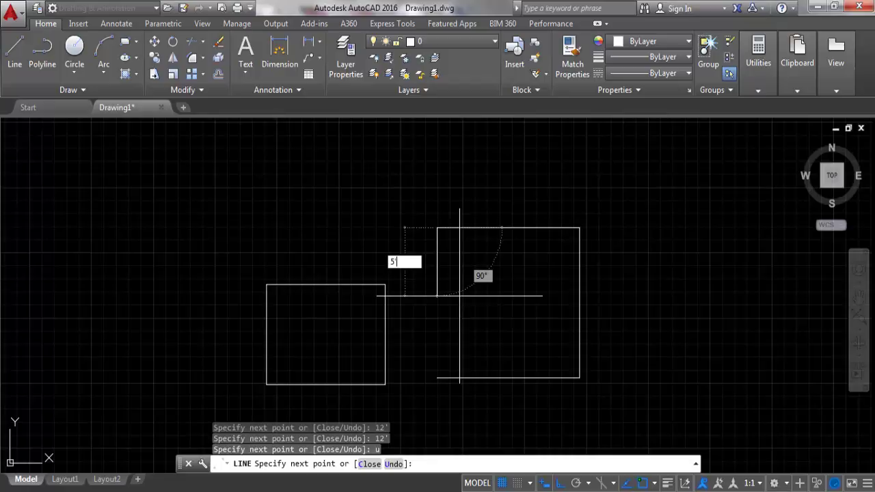
key(Return)
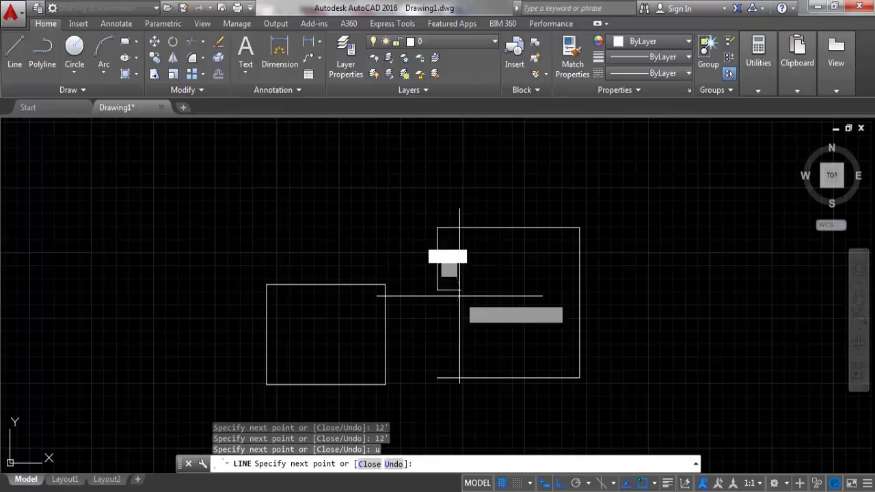
scroll(446, 294, up, 2)
text(5')
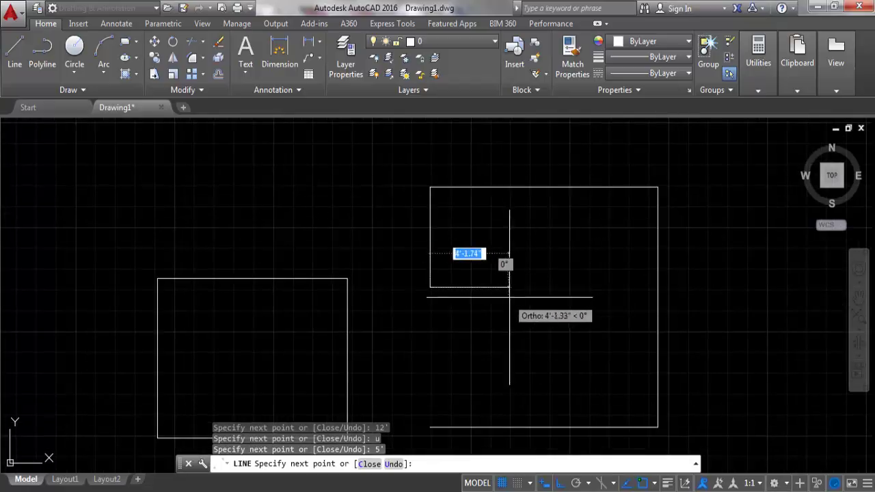
text(2)
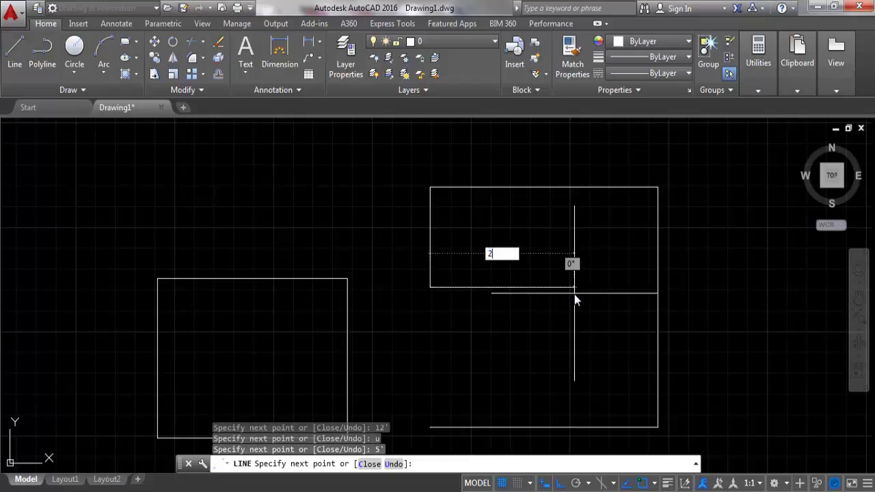
text(')
key(Return)
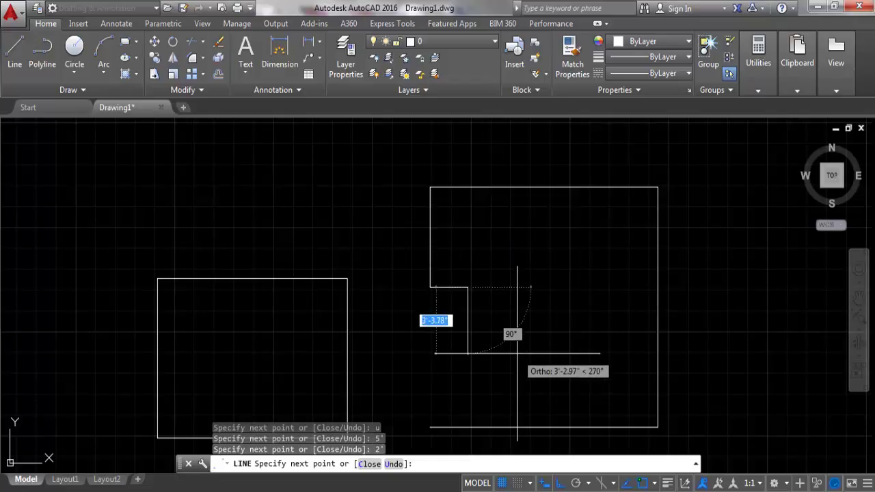
text(2')
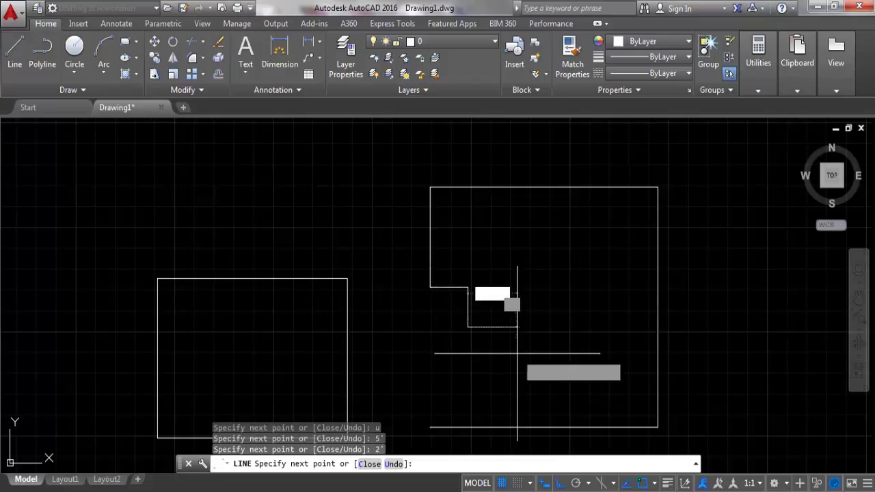
key(Return)
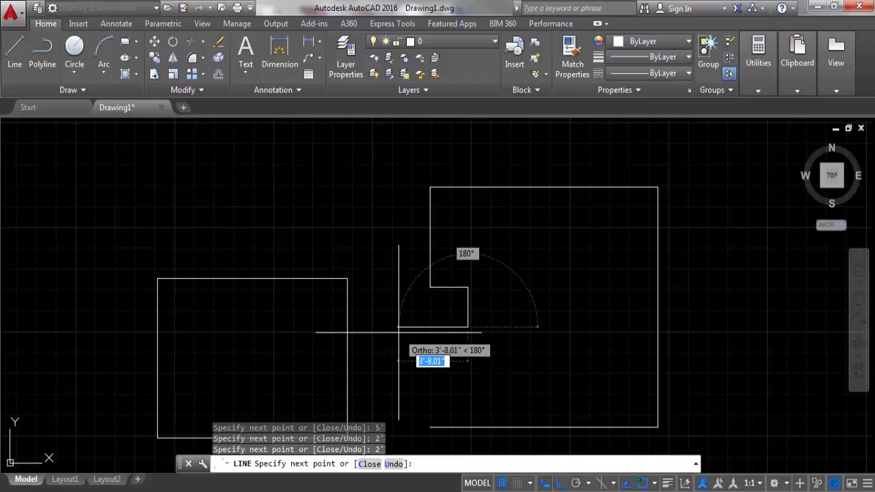
text(2')
key(Return)
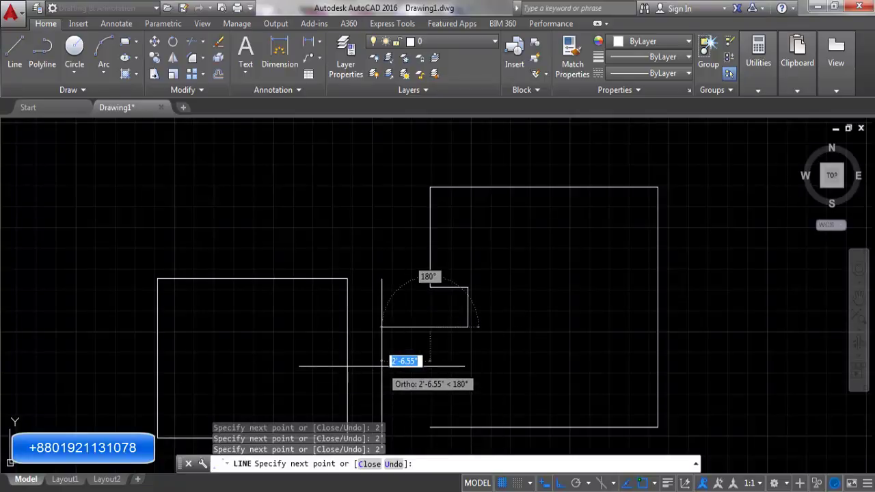
text(c)
key(Return)
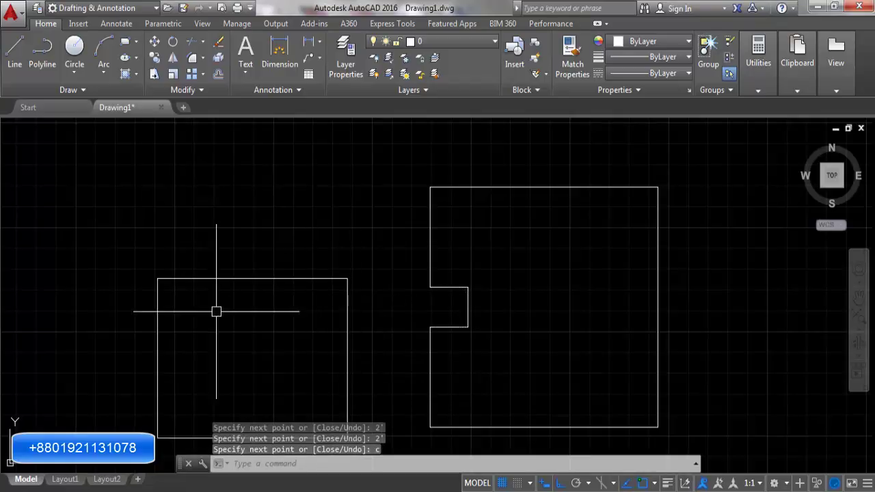
scroll(344, 221, down, 2)
scroll(647, 287, up, 2)
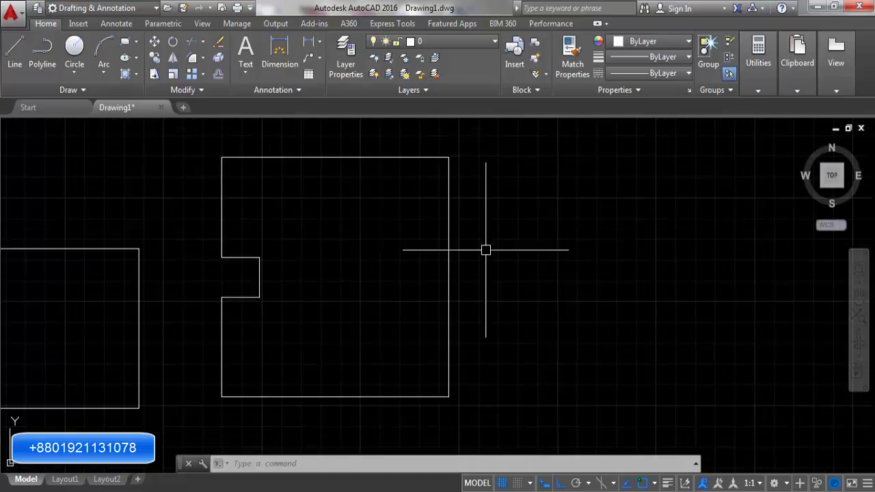
scroll(44, 197, down, 2)
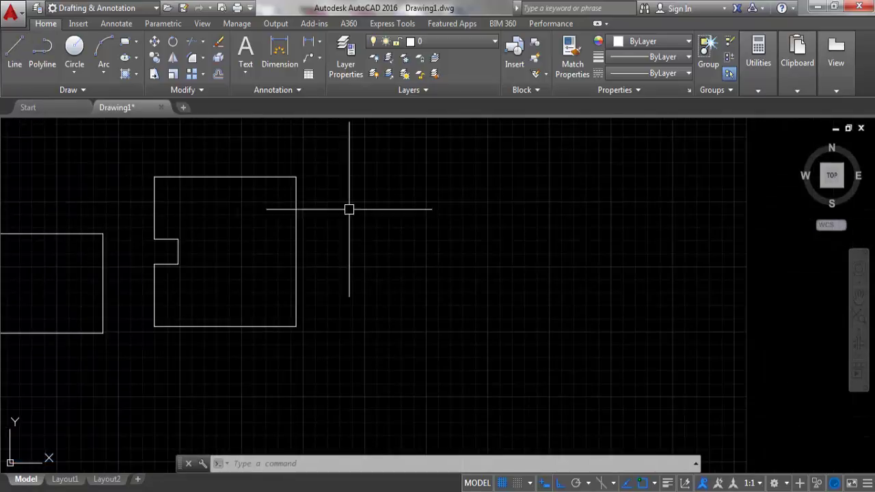
scroll(392, 221, up, 2)
scroll(412, 233, down, 2)
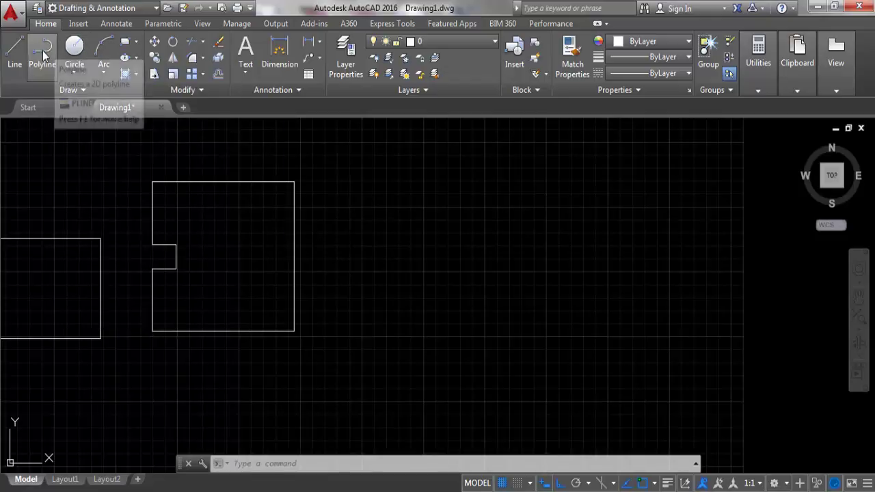
Step: Start a polyline from the Draw panel with its start point right of the existing shapes
click(43, 50)
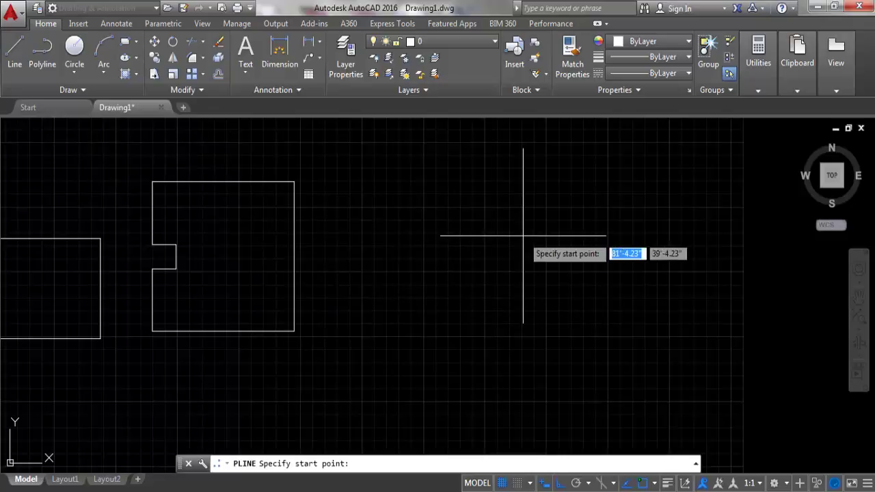
scroll(524, 239, up, 2)
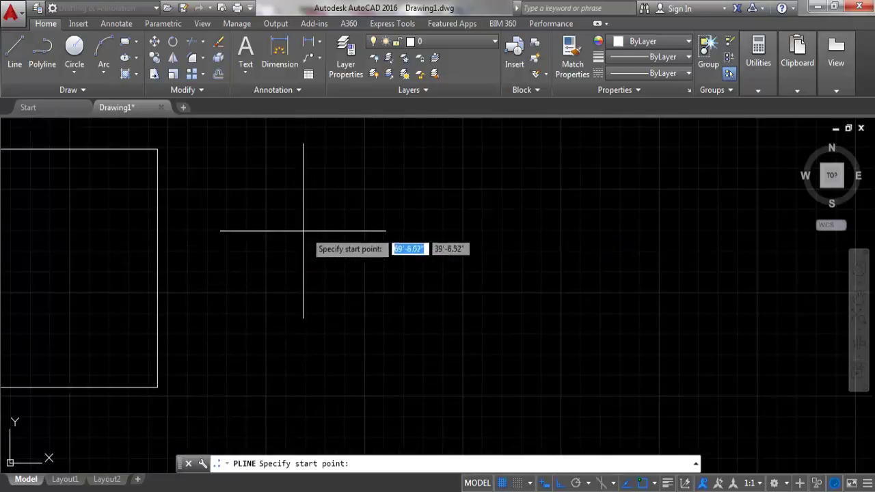
click(297, 308)
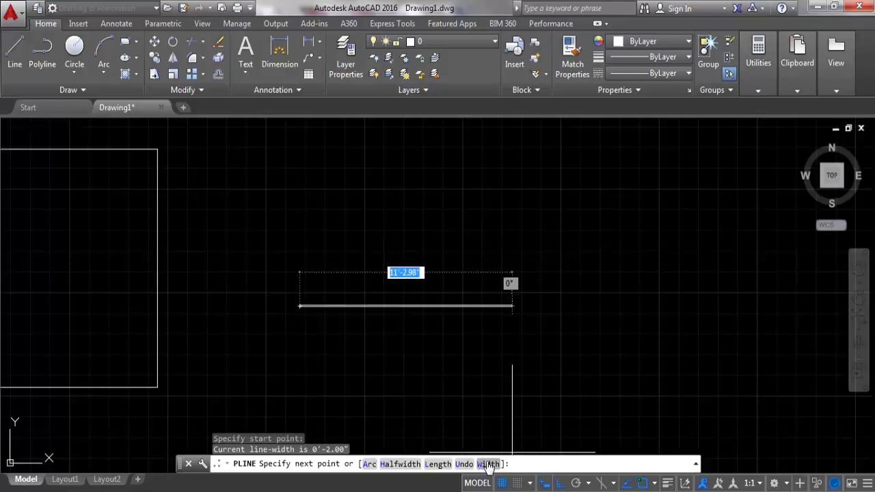
Step: Set the polyline width to 3 at both ends and draw the 3' arrow shaft
right_click(462, 296)
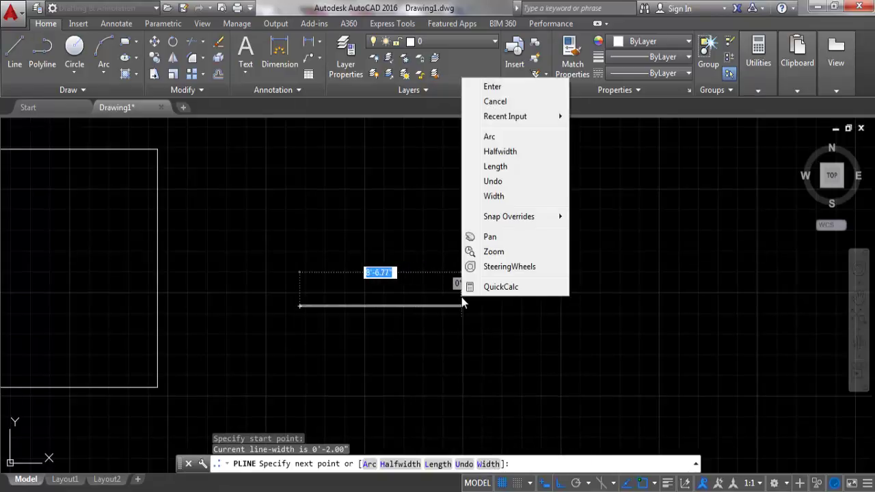
click(497, 197)
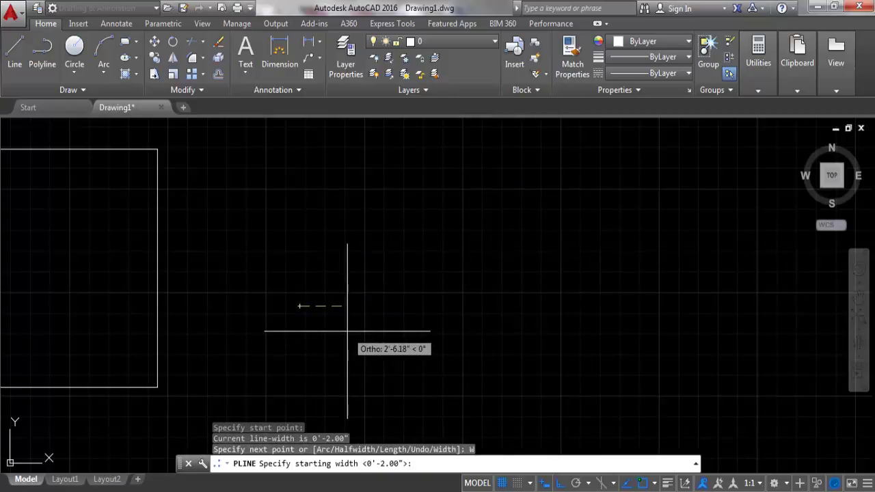
text(3)
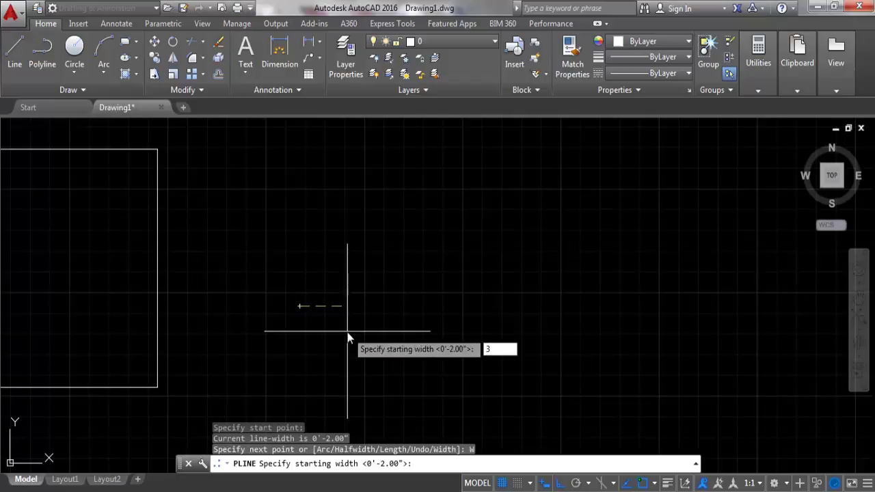
key(Return)
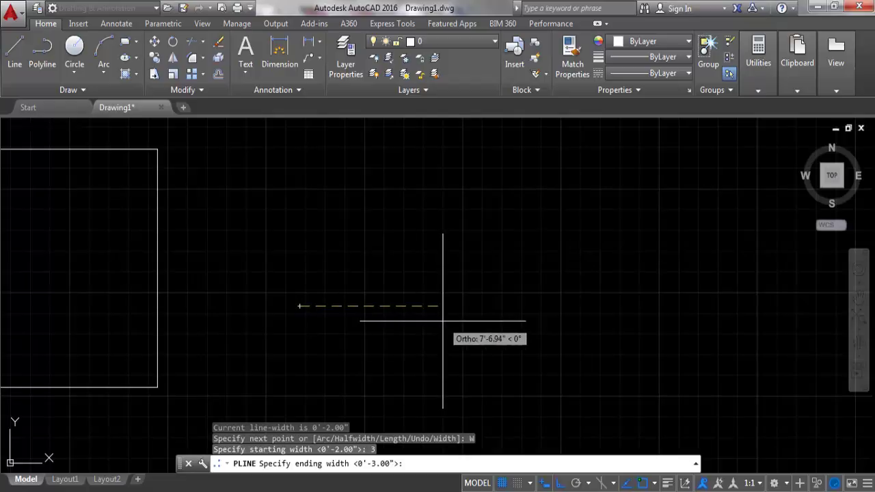
text(3)
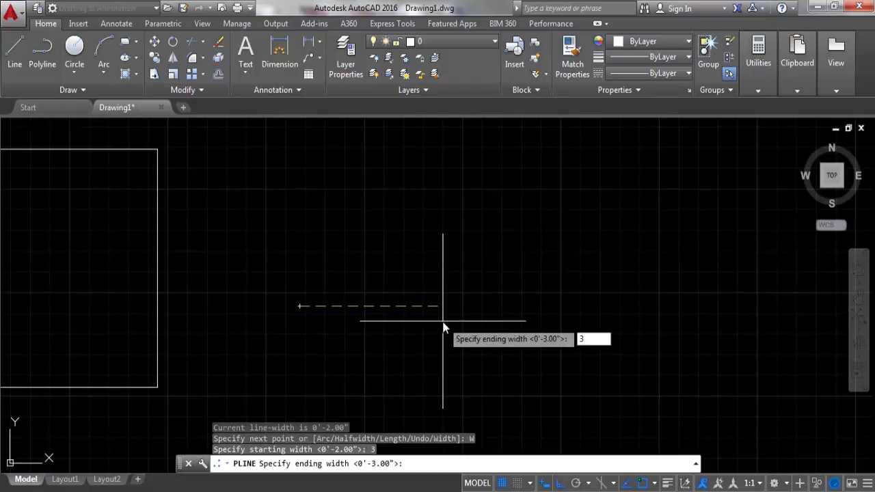
key(Return)
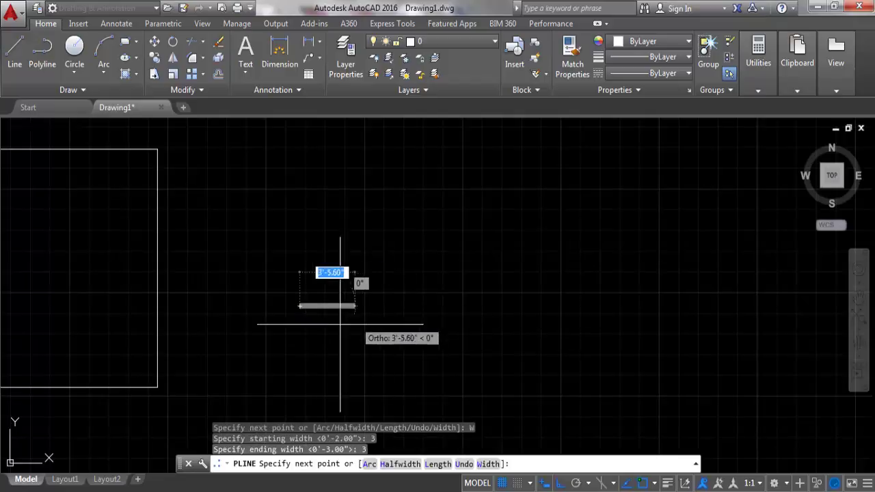
middle_drag(363, 294, 335, 267)
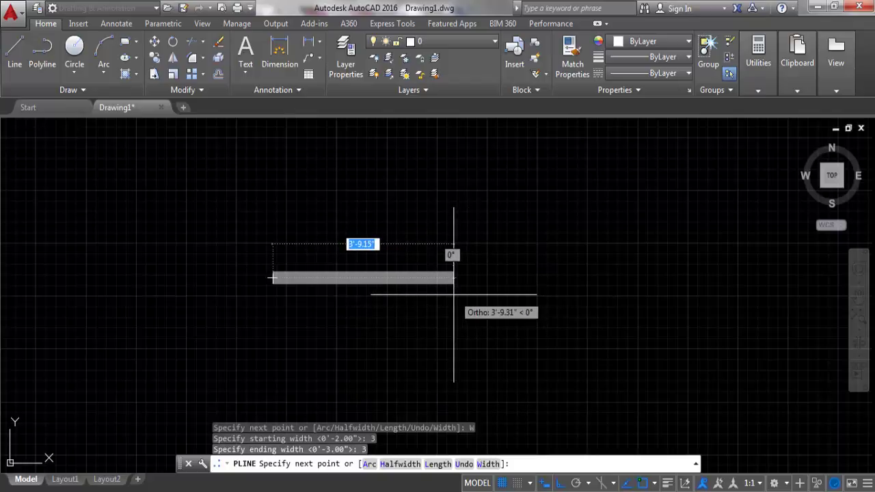
text(3)
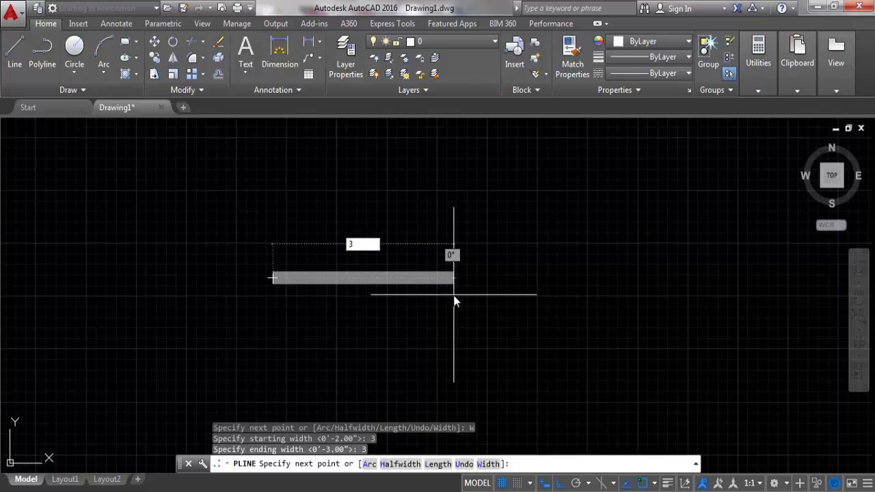
key(Return)
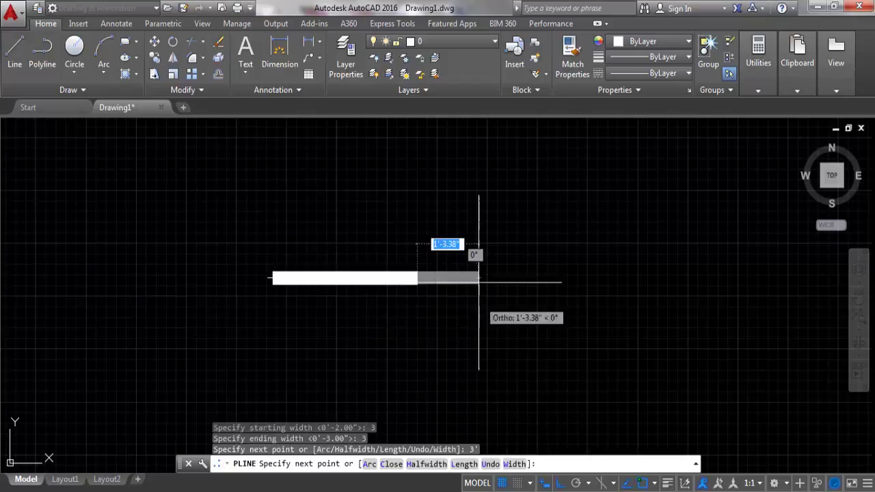
Step: Set widths 10 to 0, draw the 3' tapering arrowhead, and end the polyline
right_click(478, 278)
click(524, 186)
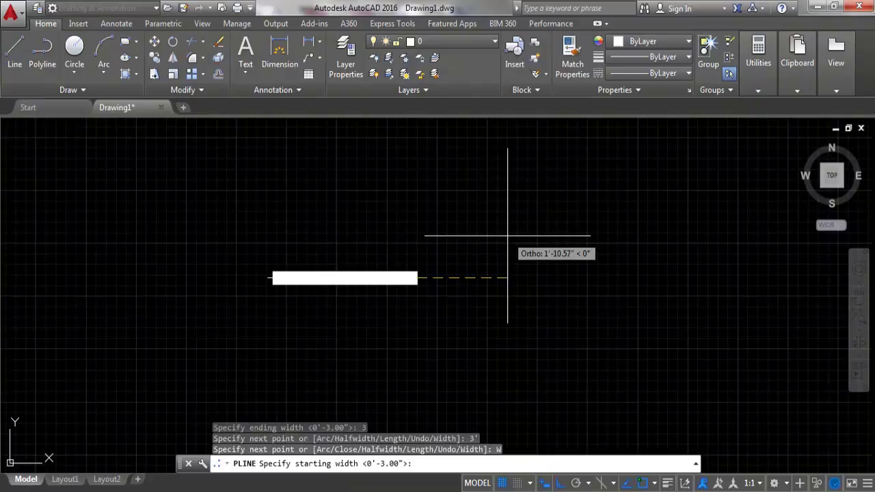
text(10)
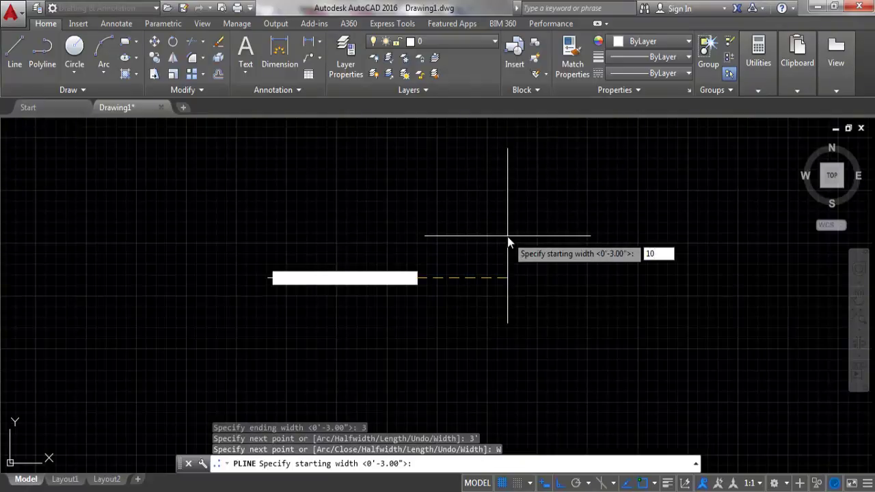
key(Return)
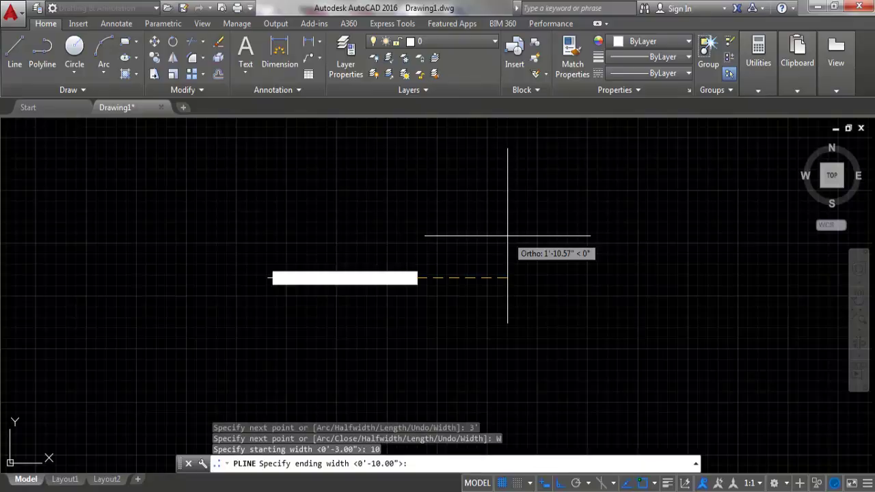
text(0)
key(Return)
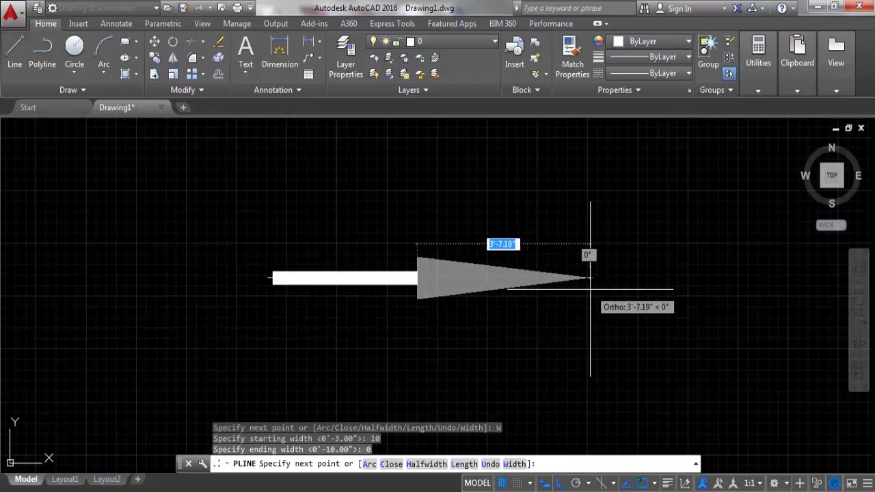
text(3)
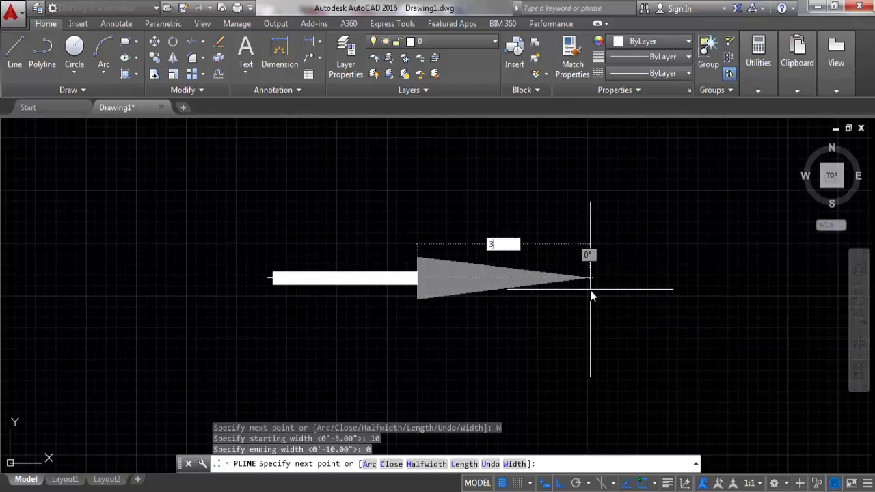
key(Return)
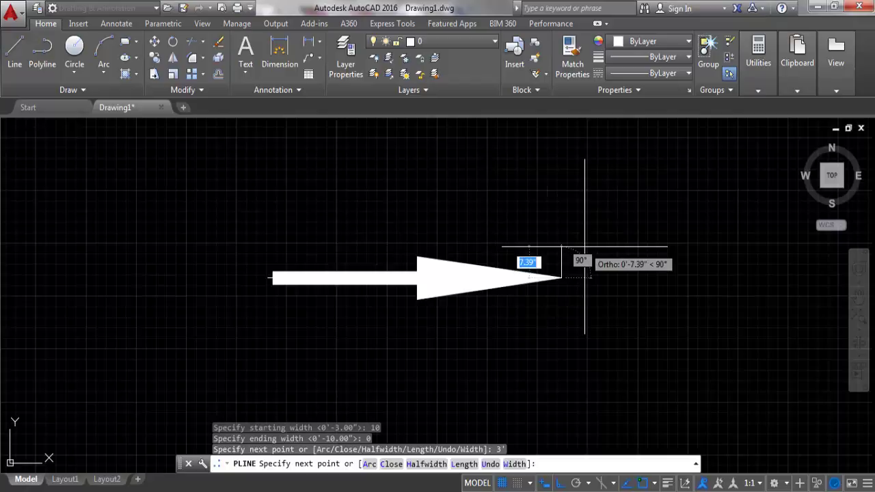
key(Return)
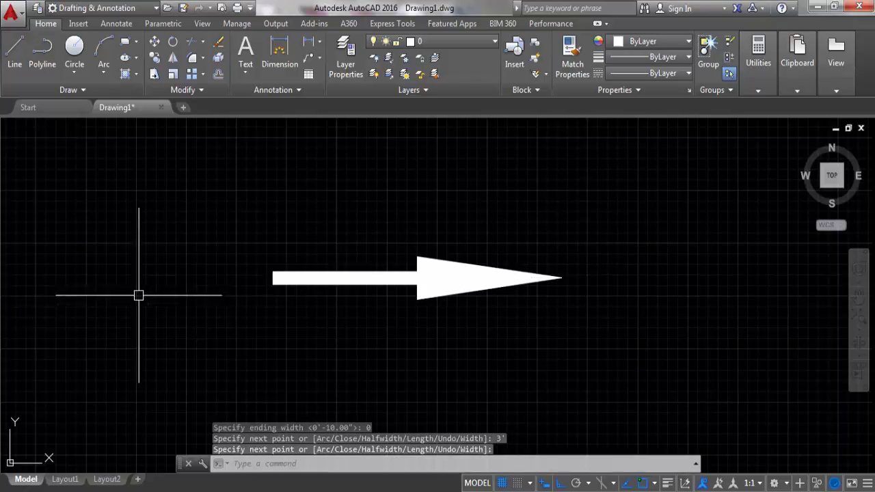
Step: Restart the polyline with the p alias and place its start point right of the arrow
scroll(193, 249, down, 2)
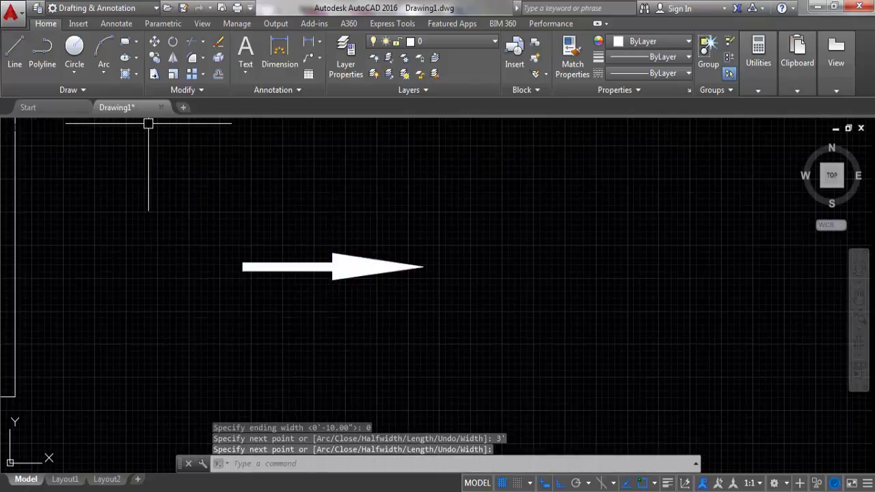
click(46, 47)
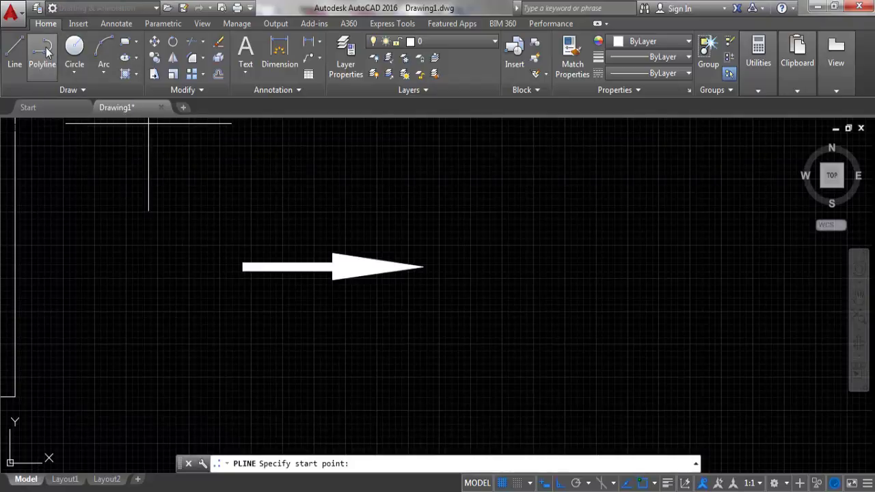
scroll(418, 300, up, 2)
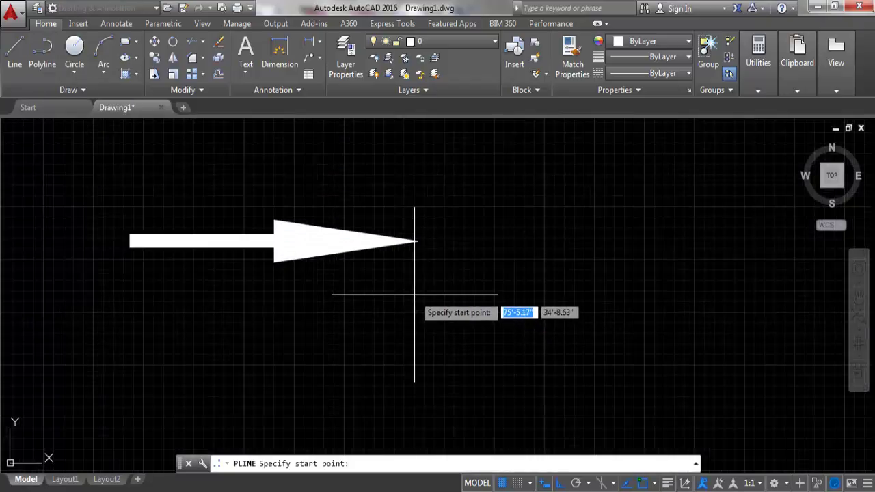
key(Escape)
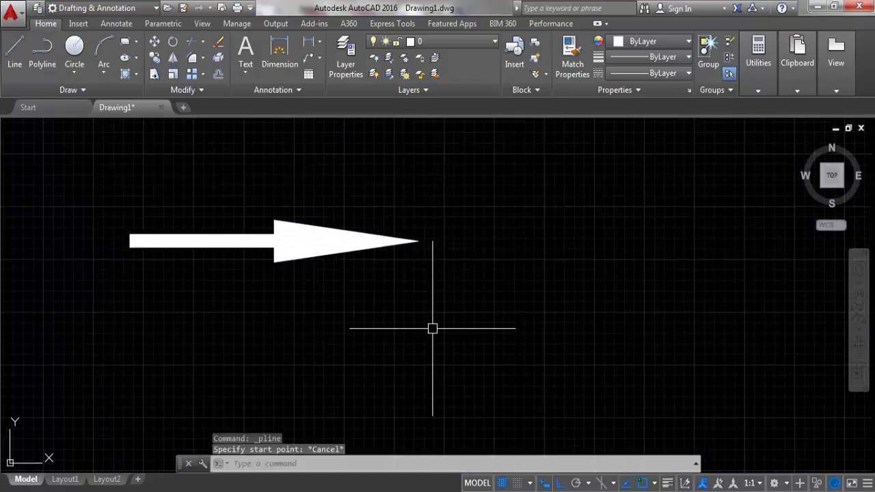
text(p)
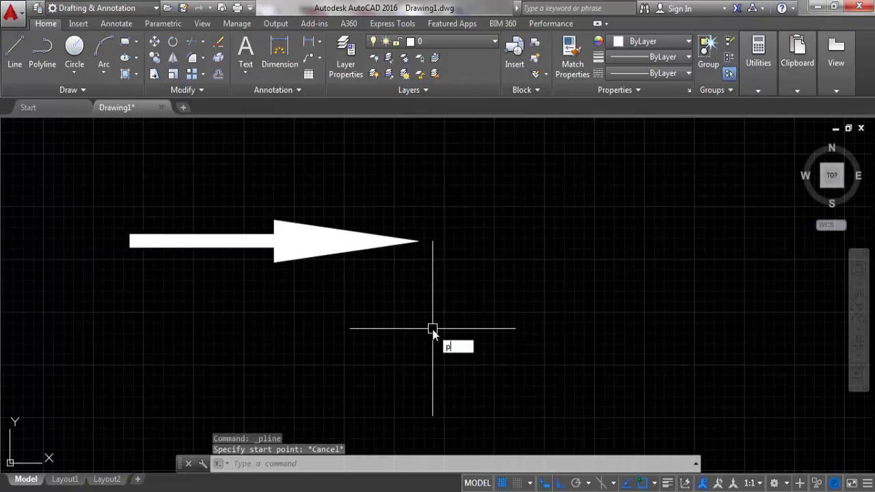
key(Return)
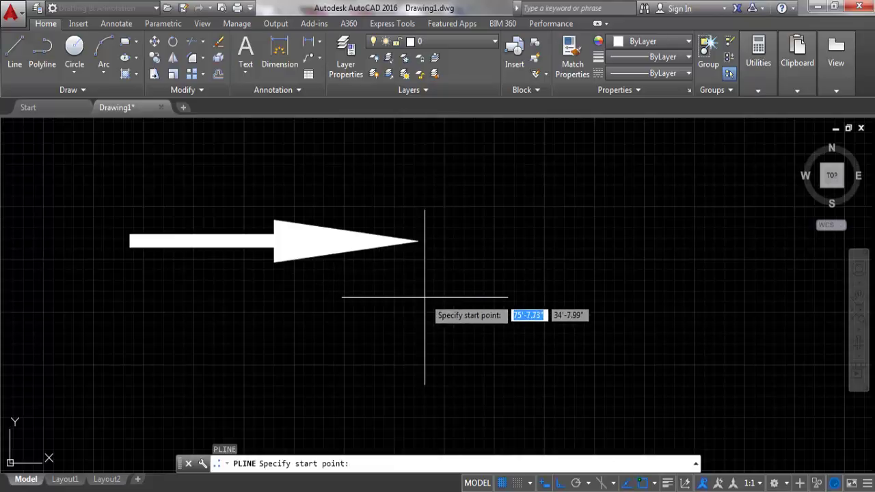
middle_drag(362, 244, 228, 277)
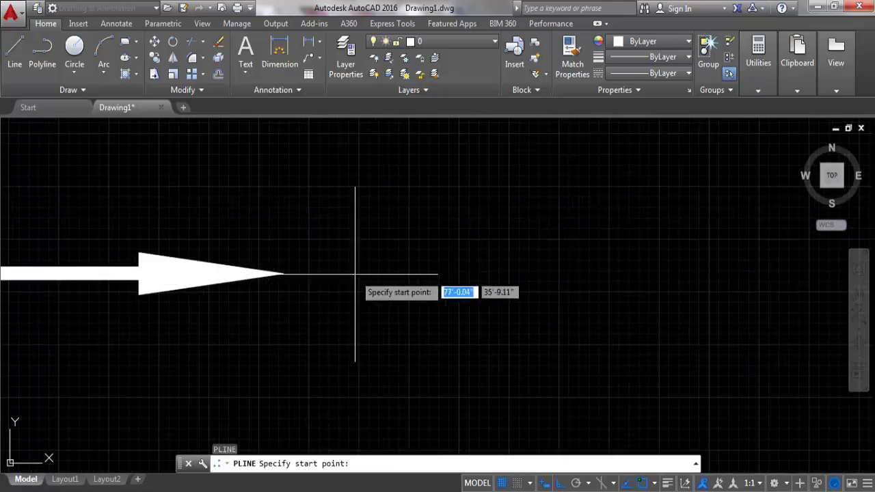
click(387, 245)
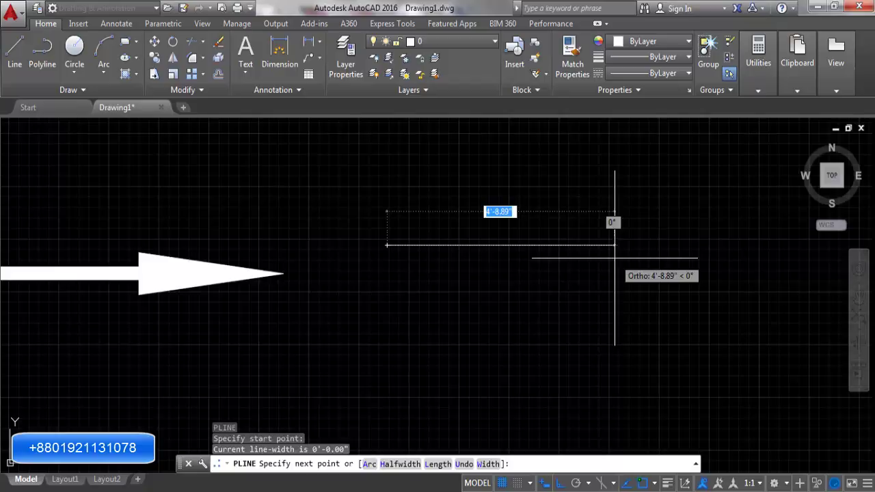
Step: Reset the polyline's starting and ending widths to 0
right_click(582, 233)
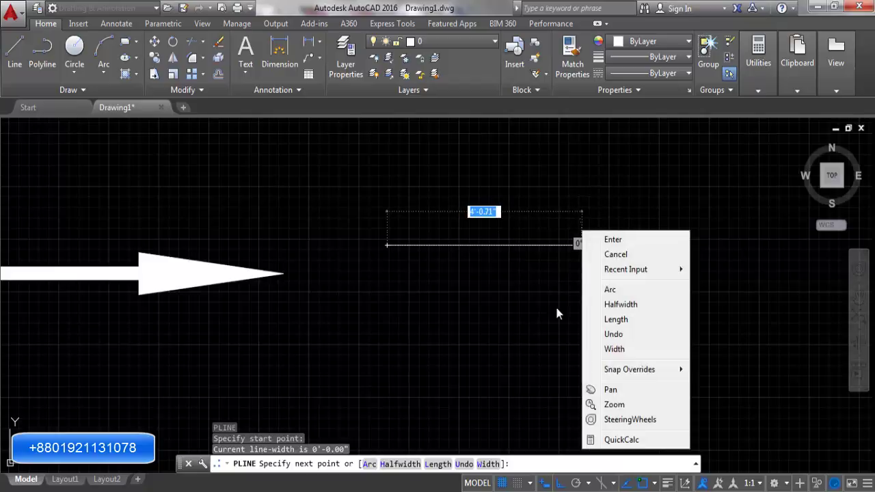
click(628, 349)
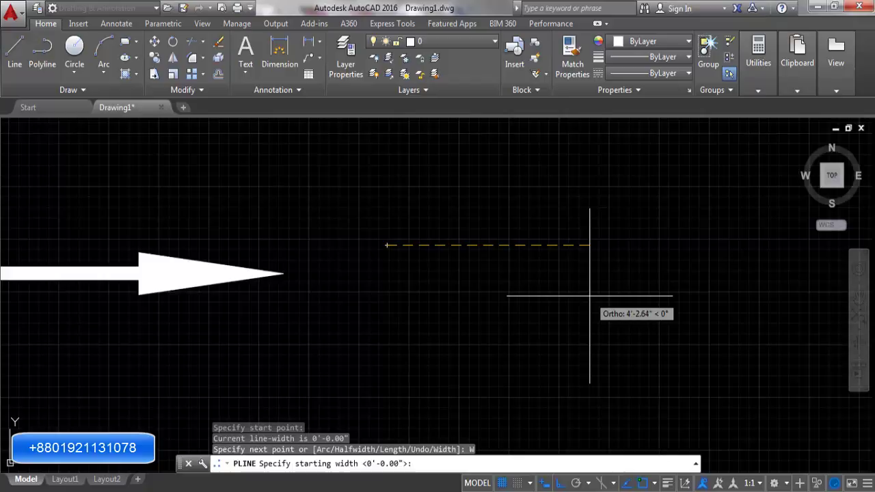
text(0)
key(Return)
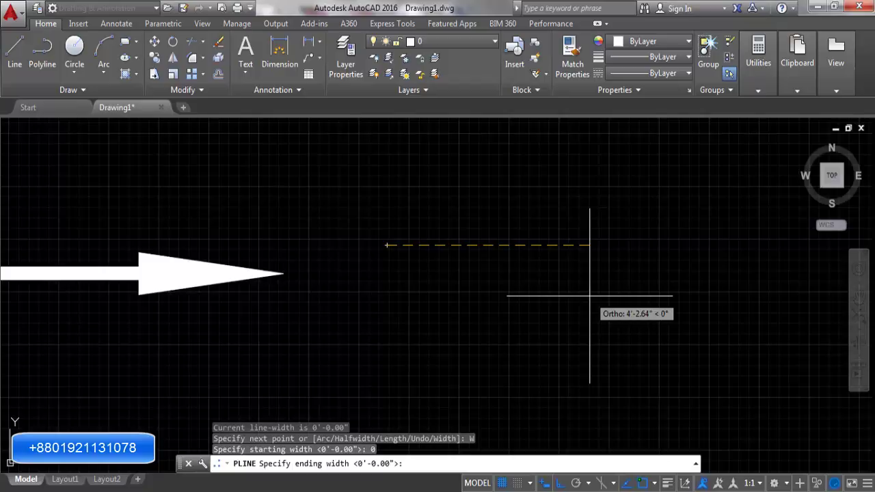
text(0)
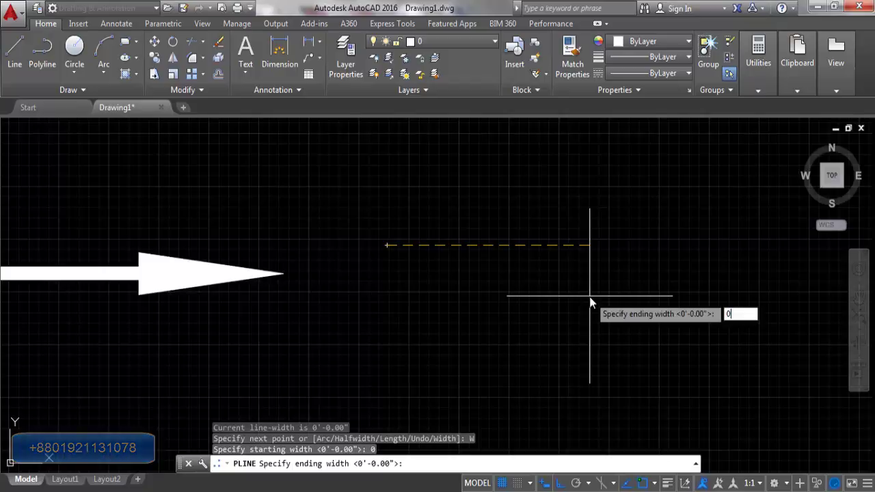
key(Return)
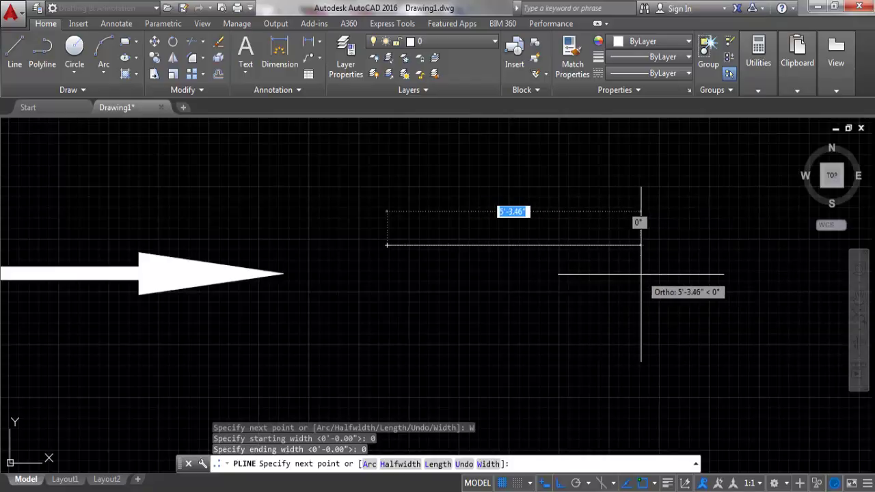
Step: Extend the thin polyline with a 5' horizontal straight segment
text(50)
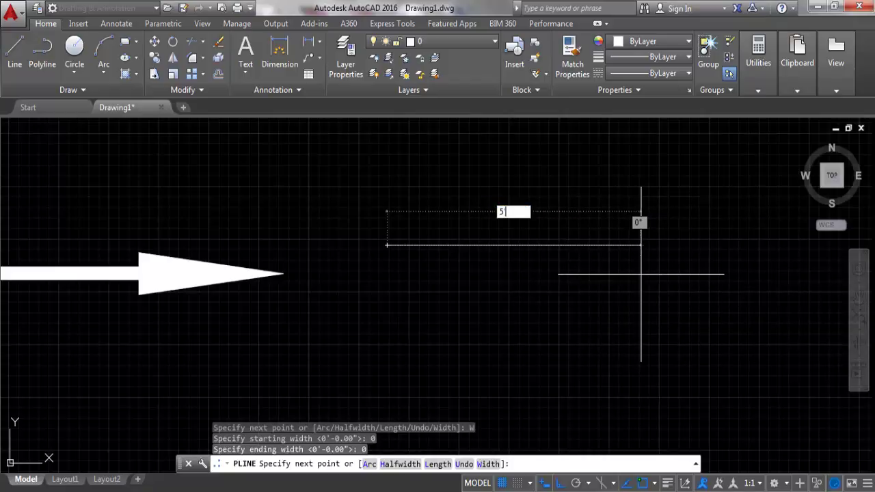
key(Return)
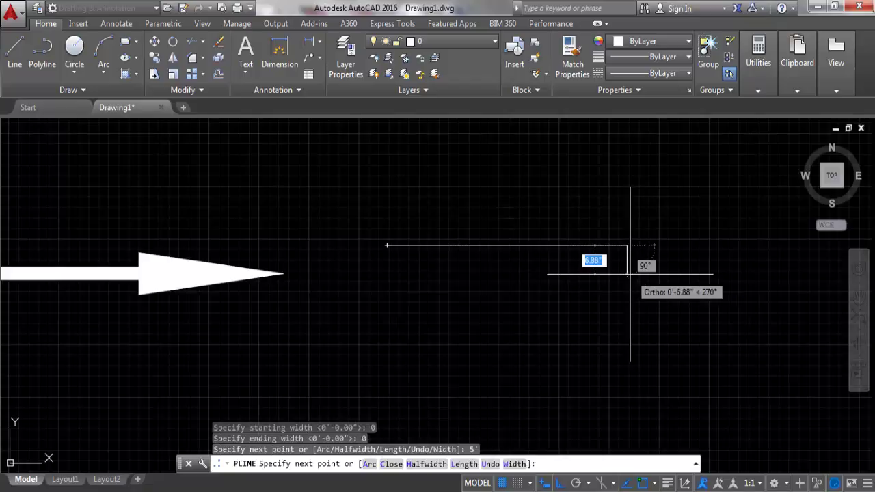
mouse_move(629, 274)
middle_down()
mouse_move(621, 248)
mouse_move(597, 263)
middle_up()
scroll(558, 326, down, 2)
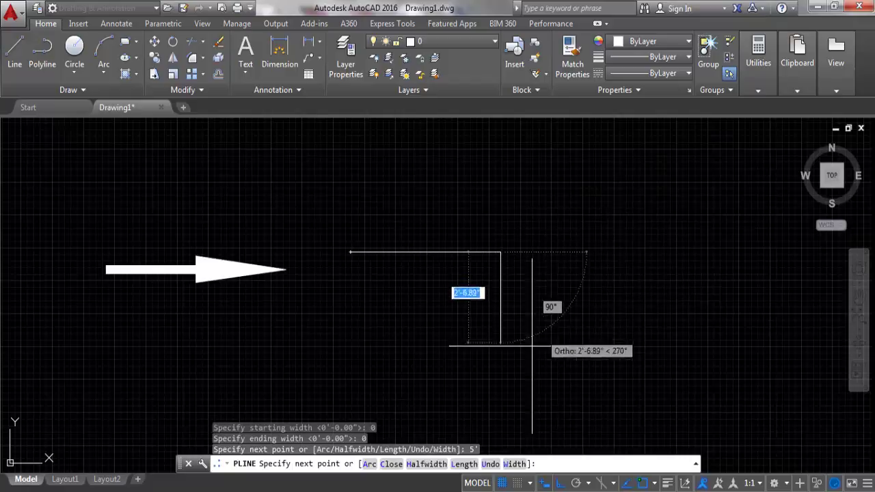
Step: Switch the polyline to Arc mode, discarding a rejected arc entry
right_click(578, 243)
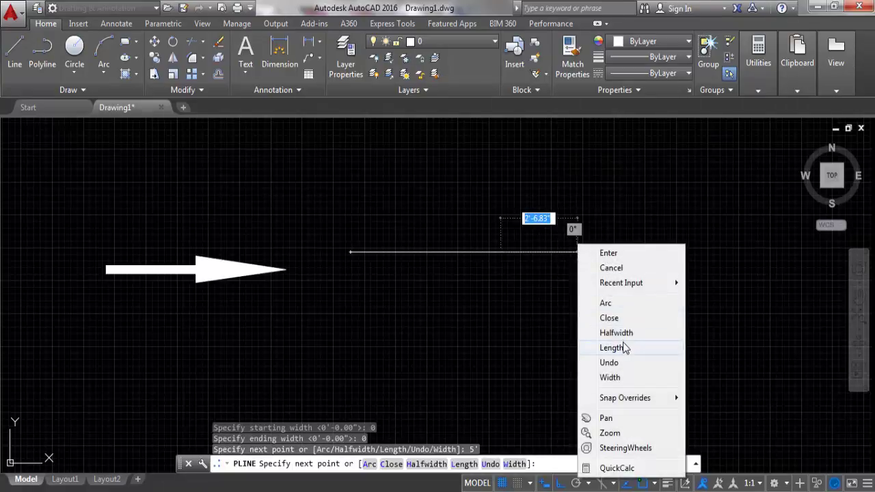
click(628, 304)
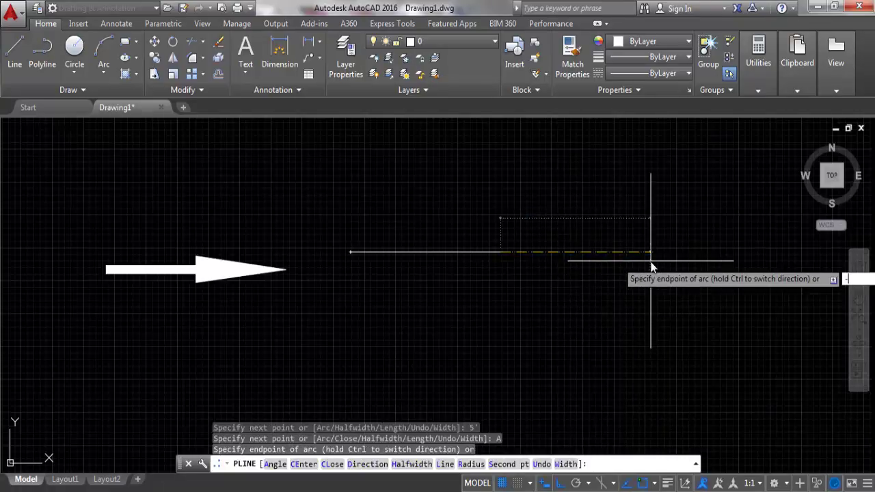
text(90)
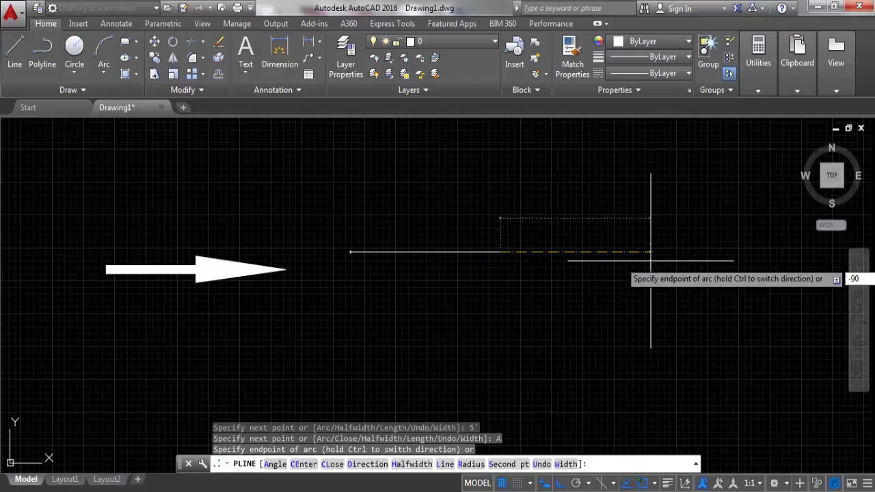
key(Return)
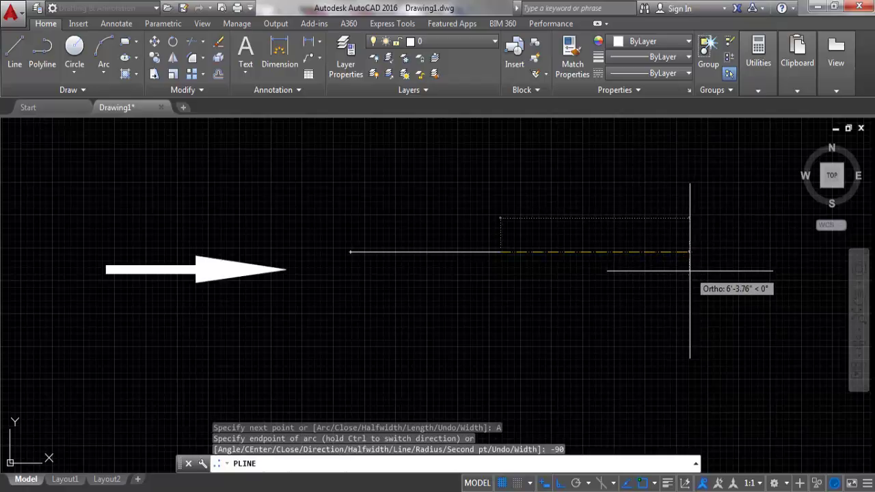
key(Escape)
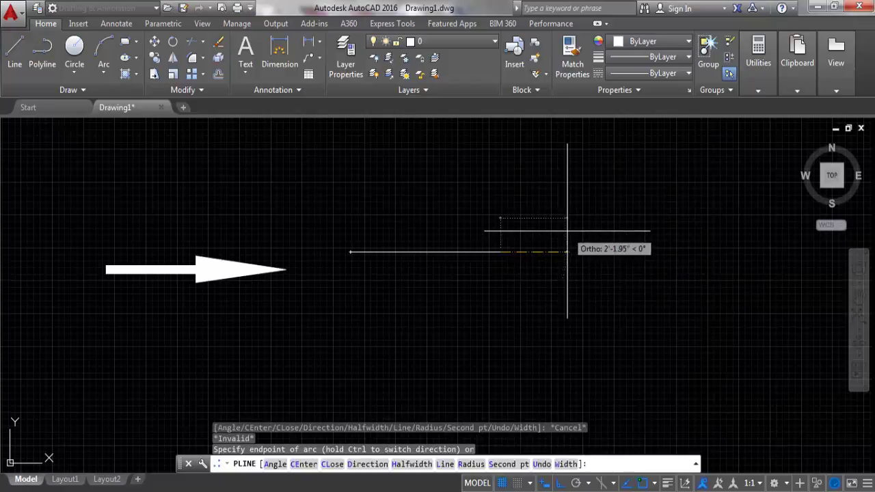
right_click(540, 197)
click(572, 206)
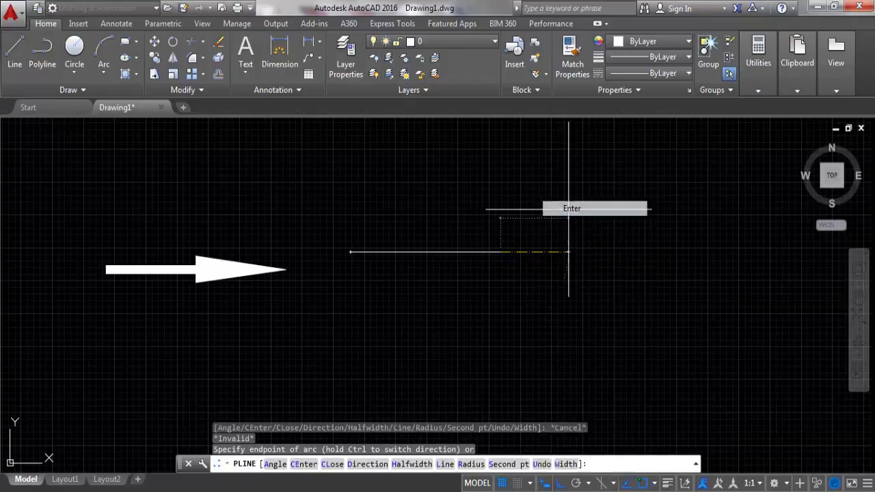
Step: Draw an arc with a -90° included angle ending 5' on, then return to Line mode
key(Escape)
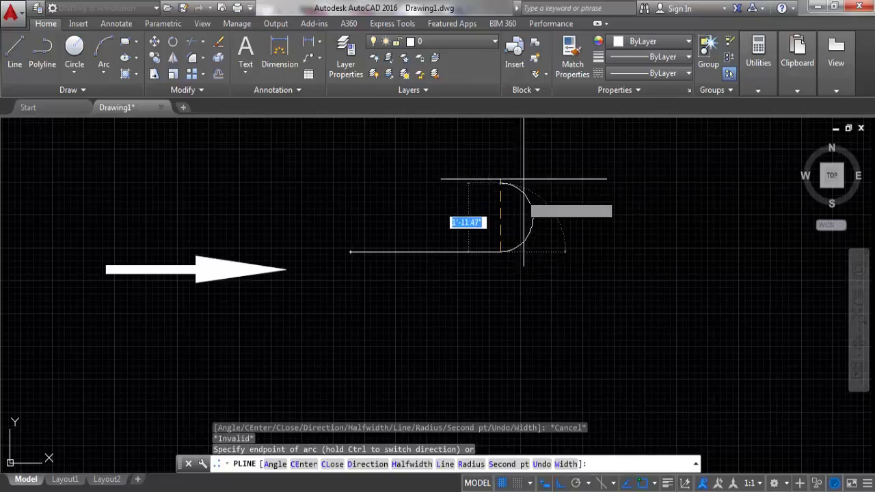
text(a)
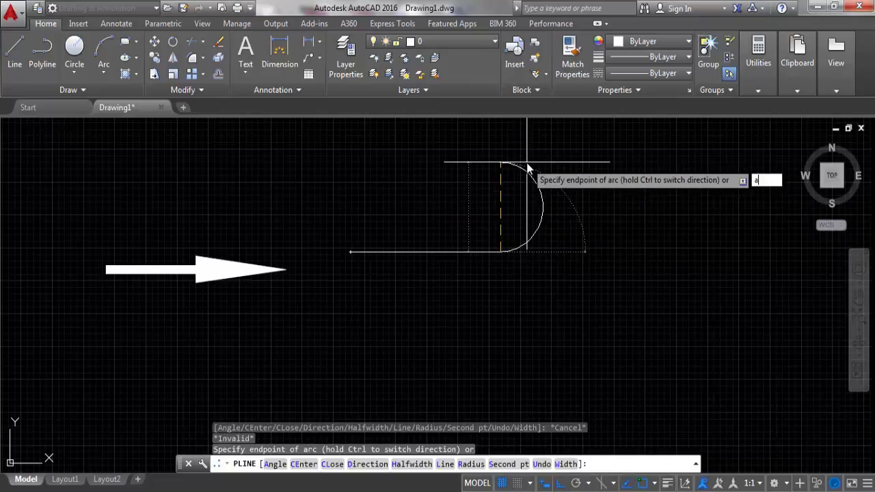
key(Return)
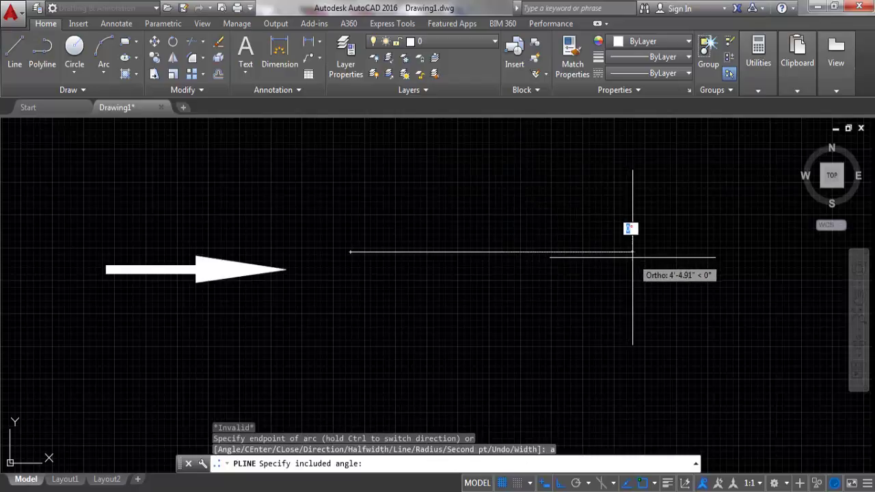
text(-90)
key(Return)
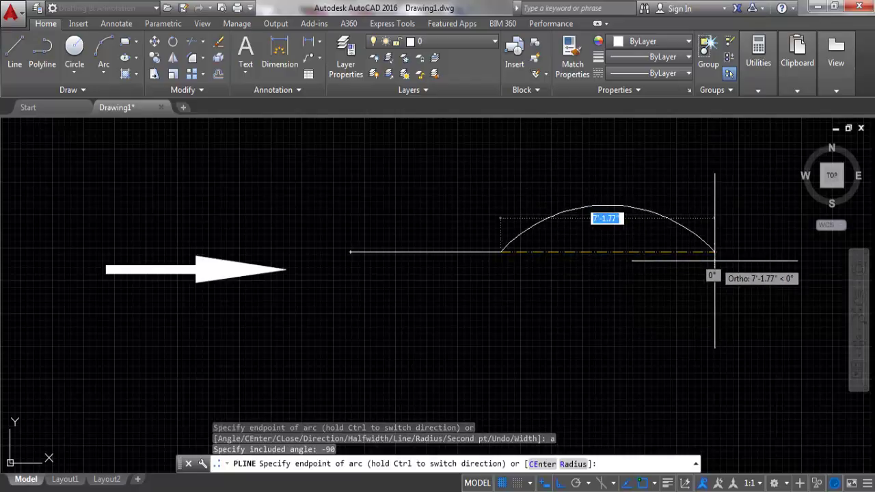
text(5)
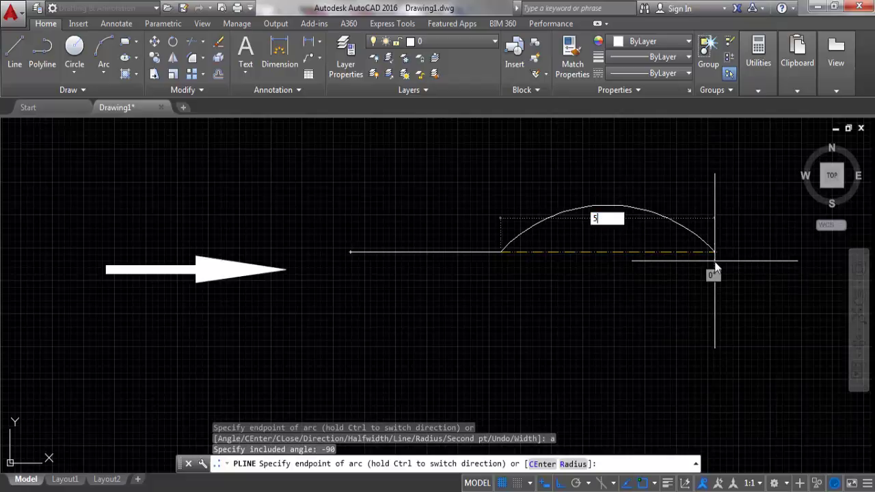
text(')
key(Return)
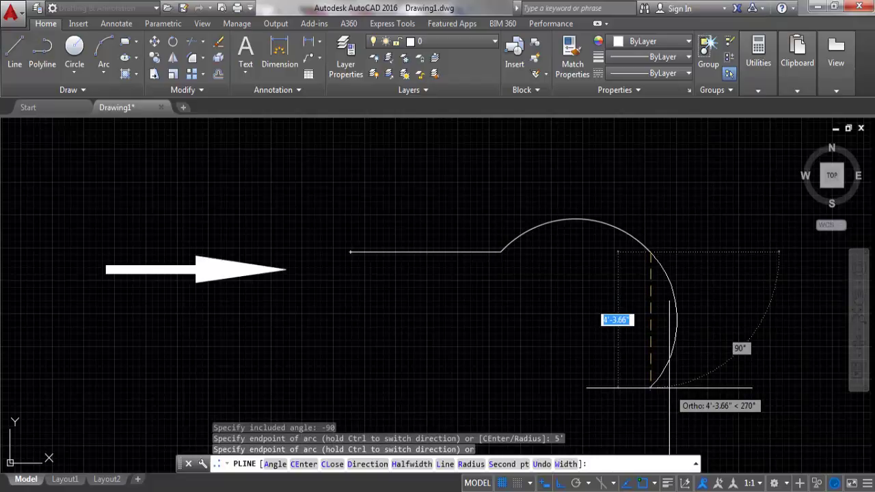
text(l)
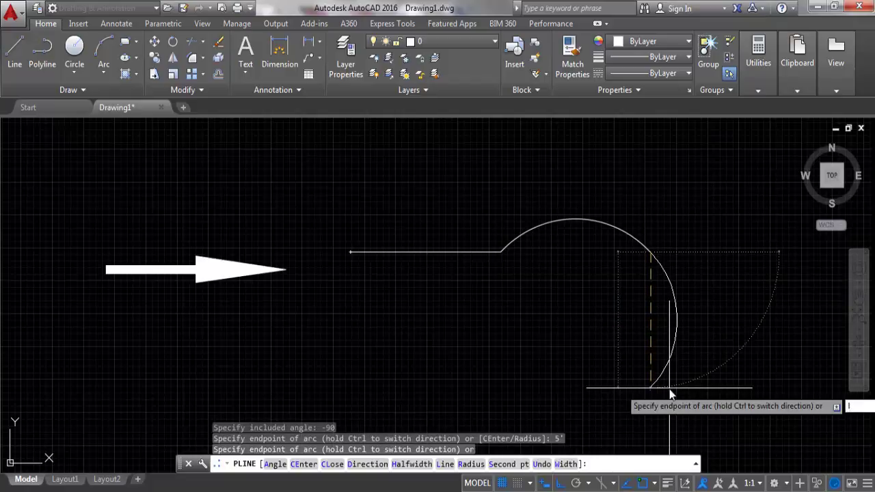
key(Return)
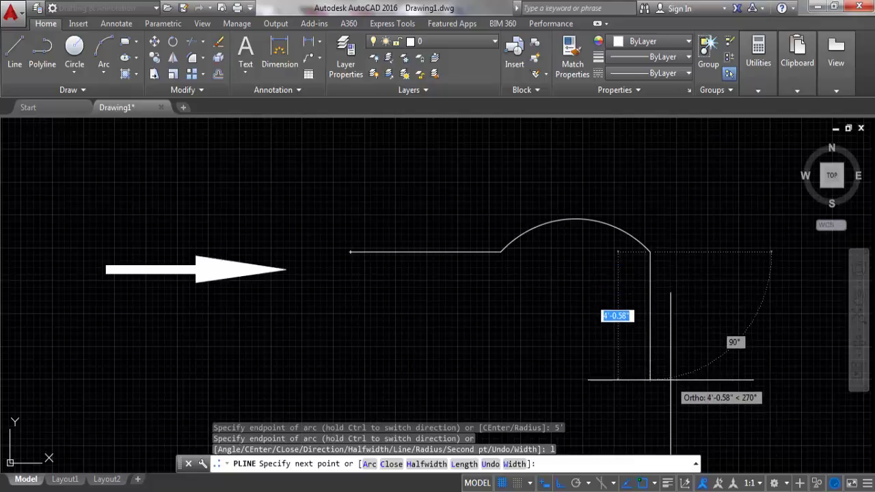
Step: Extend the polyline with a 5' segment downward and a 10' segment to the left
text(5)
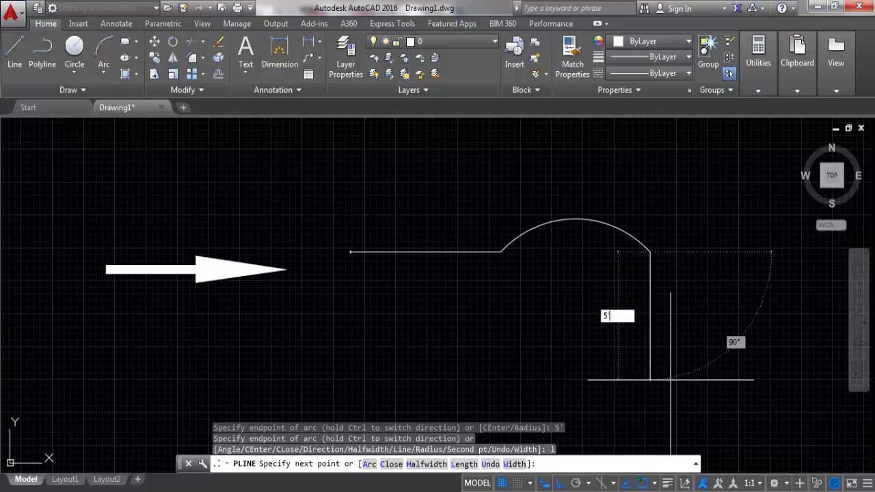
key(Return)
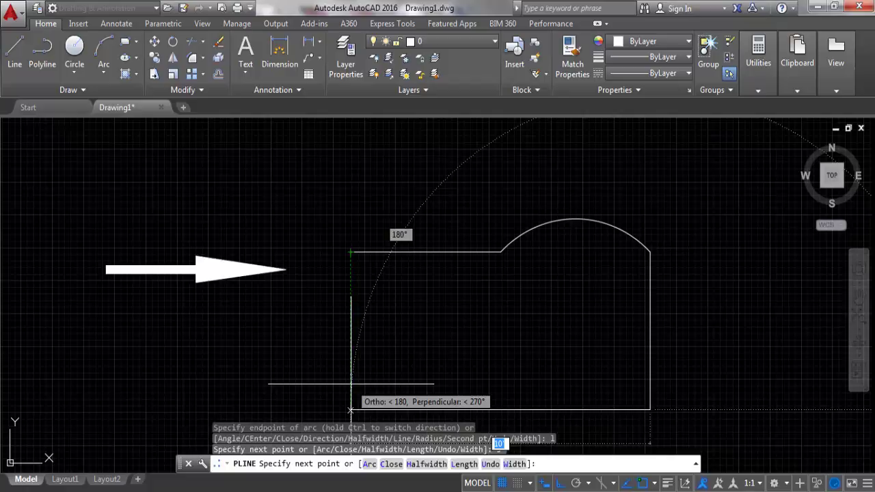
text(10)
text(')
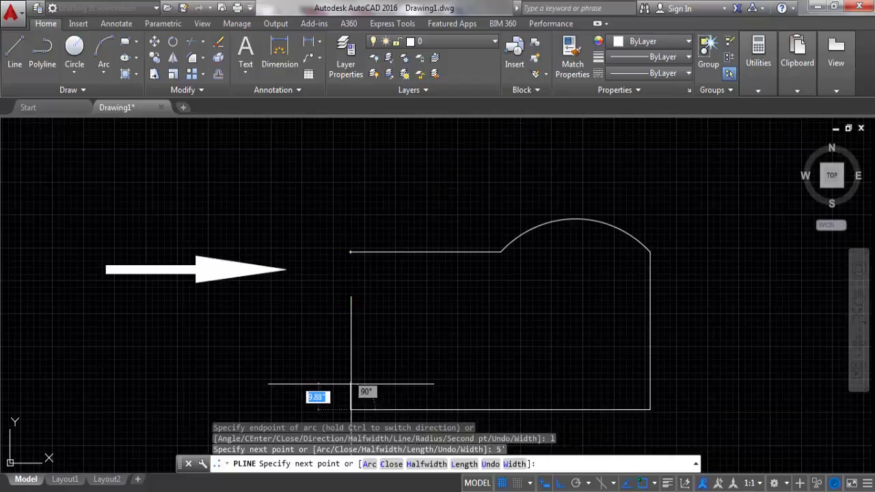
key(Return)
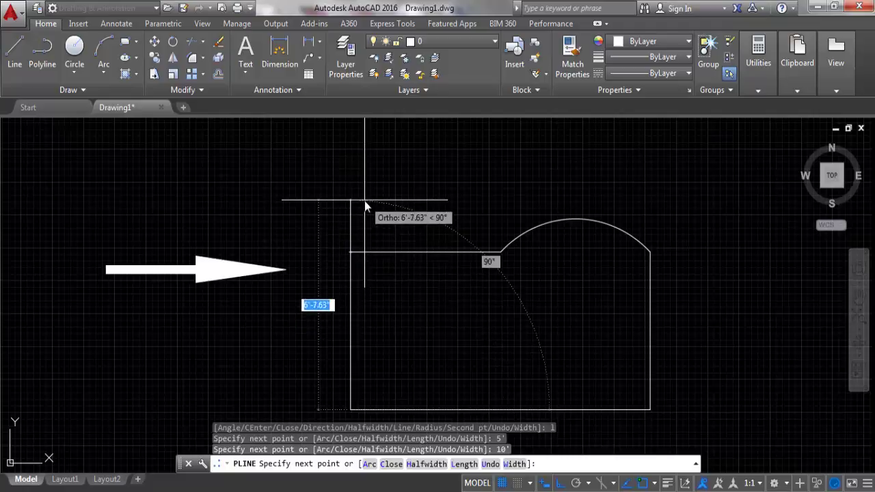
Step: Close the polyline back to its starting point to finish the outline
right_click(365, 201)
click(400, 275)
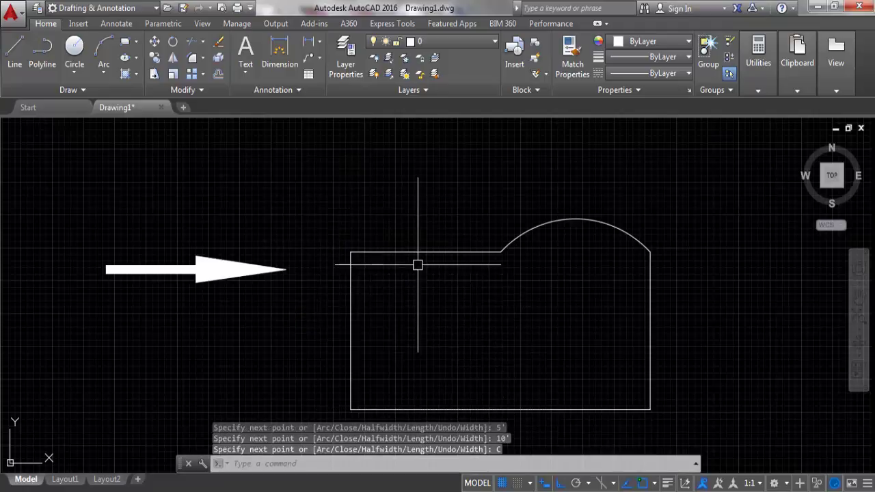
scroll(246, 226, down, 2)
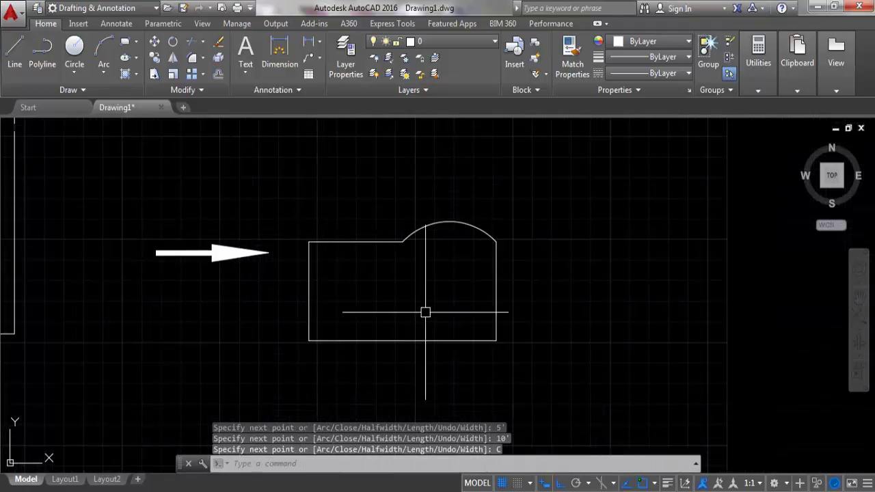